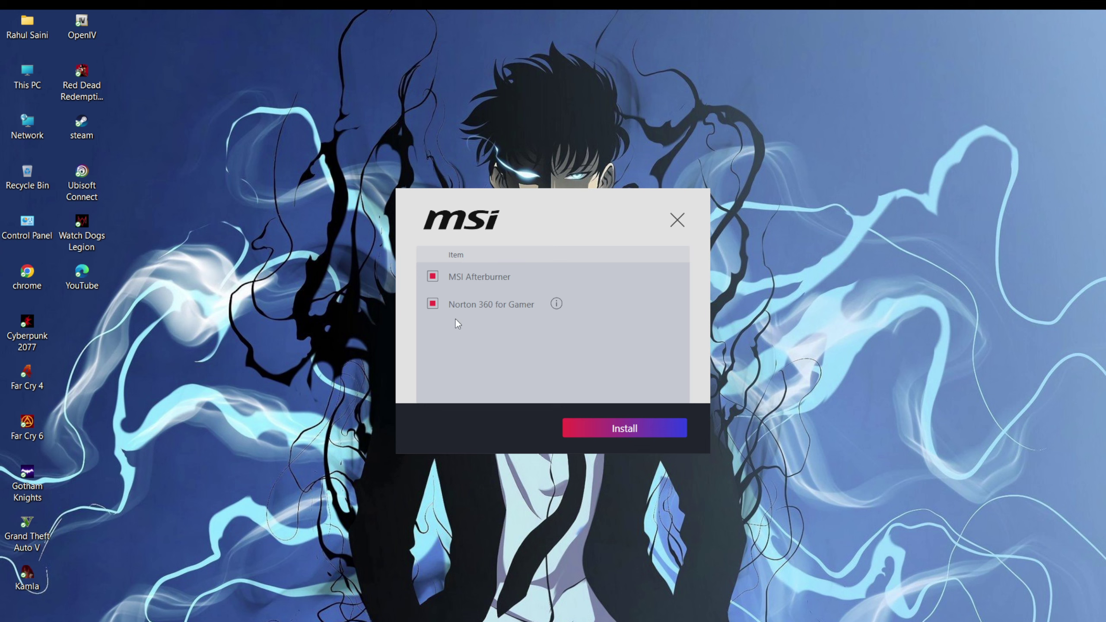
Start the MSI Afterburner setup in English and accept the terms of its licence agreement
{"action": "left_click", "coordinate": [592, 429]}
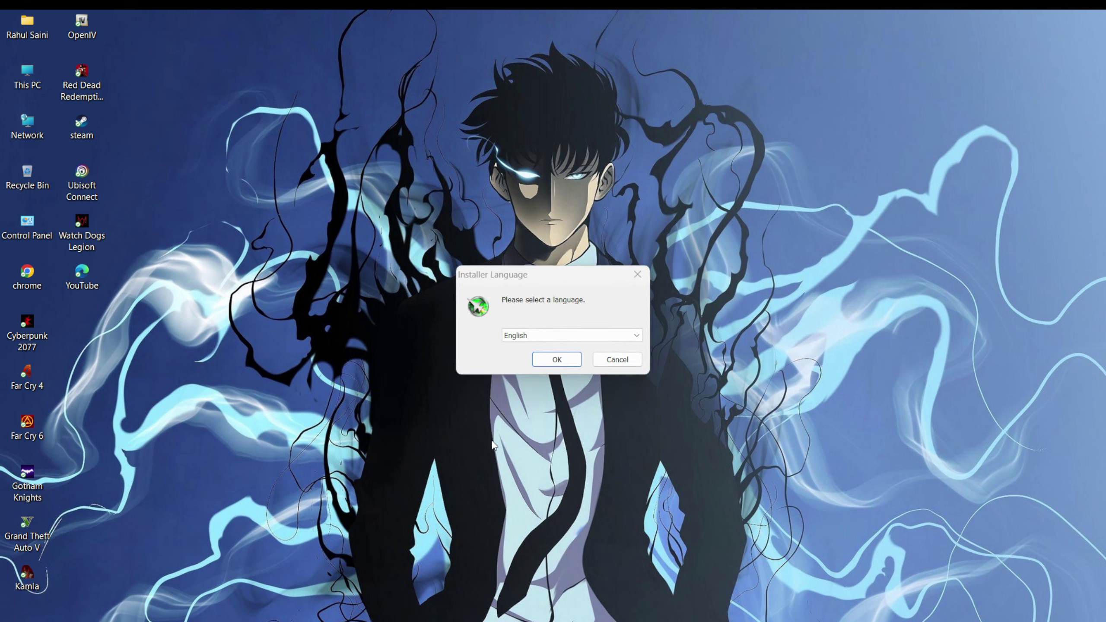
{"action": "left_click", "coordinate": [559, 362]}
{"action": "left_click", "coordinate": [637, 442]}
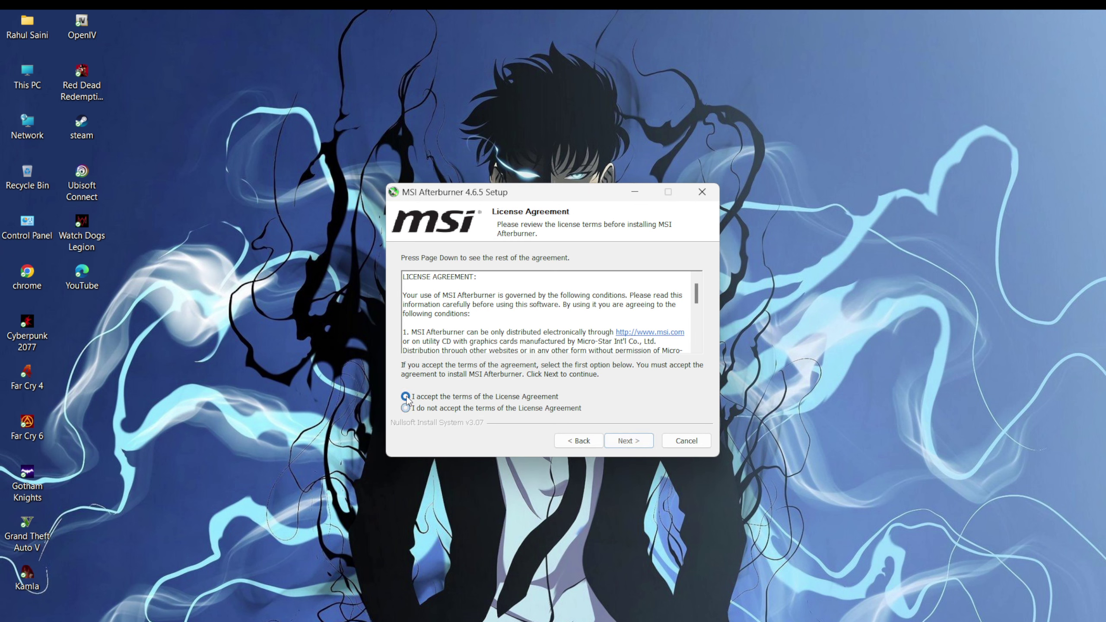
{"action": "scroll", "coordinate": [458, 305], "scroll_direction": "down", "scroll_amount": 5}
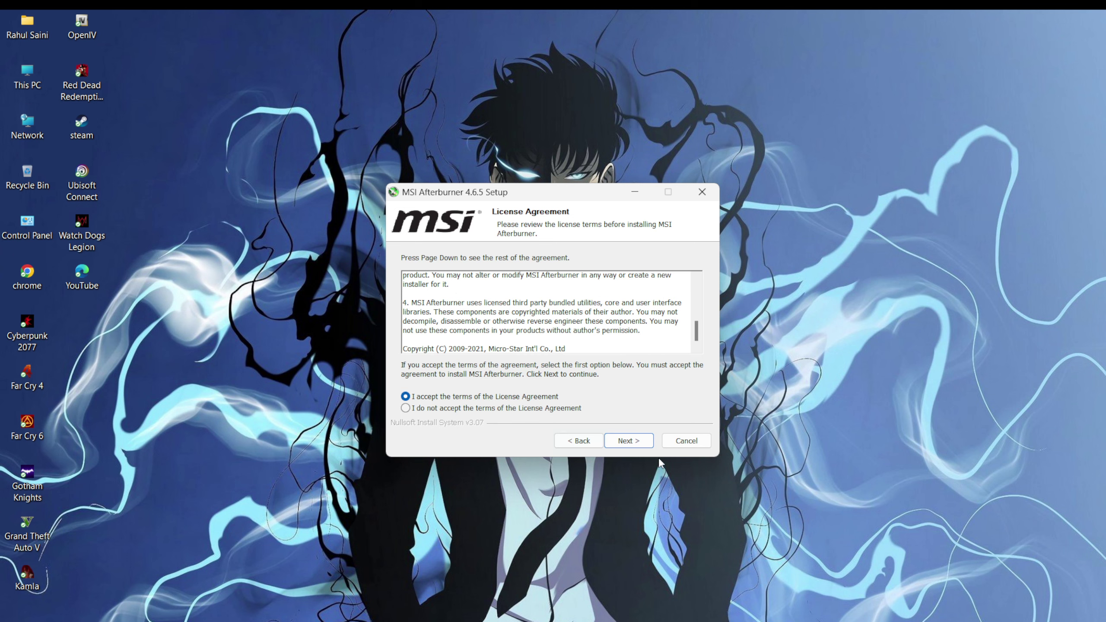
{"action": "left_click", "coordinate": [641, 441]}
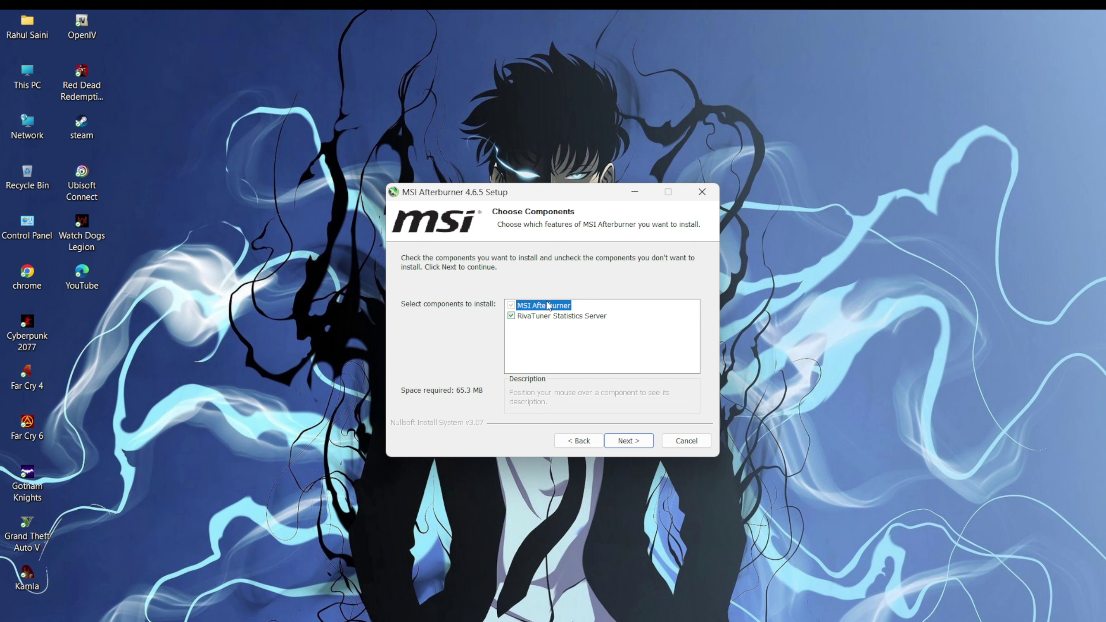
Install MSI Afterburner with RivaTuner Statistics Server into C:\Program Files (x86)\MSI Afterburner\, show the installation details and move the setup window aside
{"action": "mouse_move", "coordinate": [568, 322]}
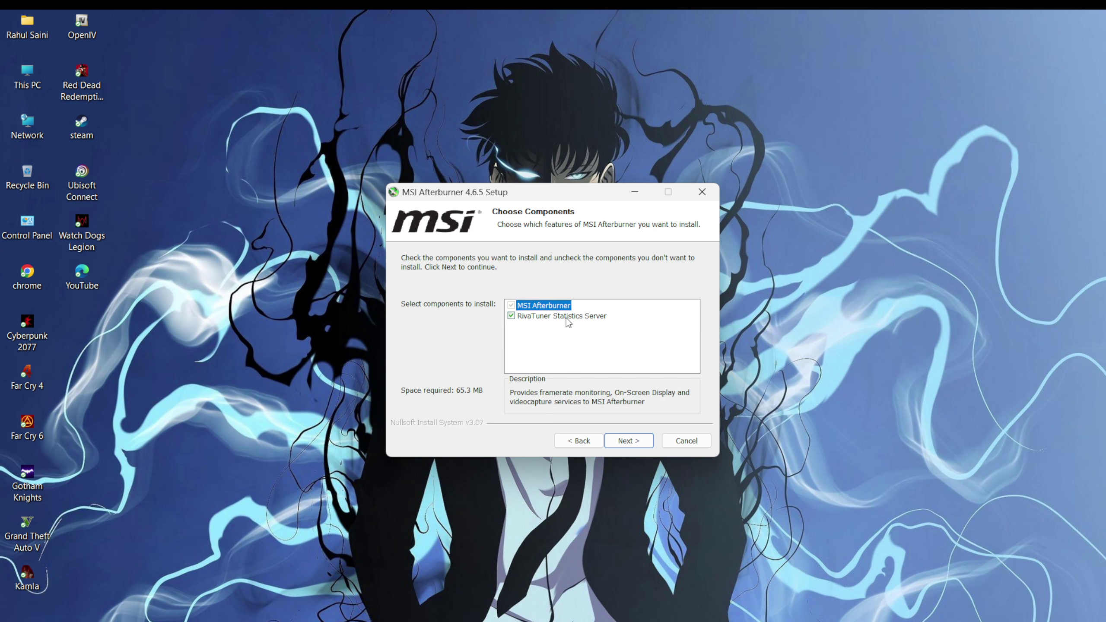
{"action": "left_click", "coordinate": [632, 442]}
{"action": "left_click", "coordinate": [629, 440]}
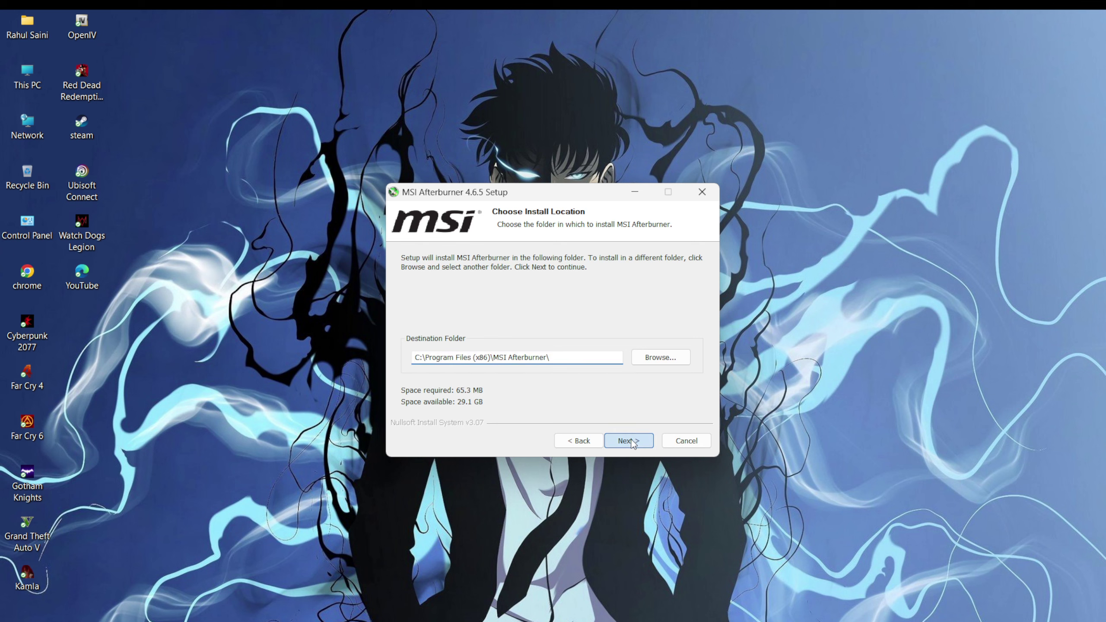
{"action": "left_click", "coordinate": [629, 441]}
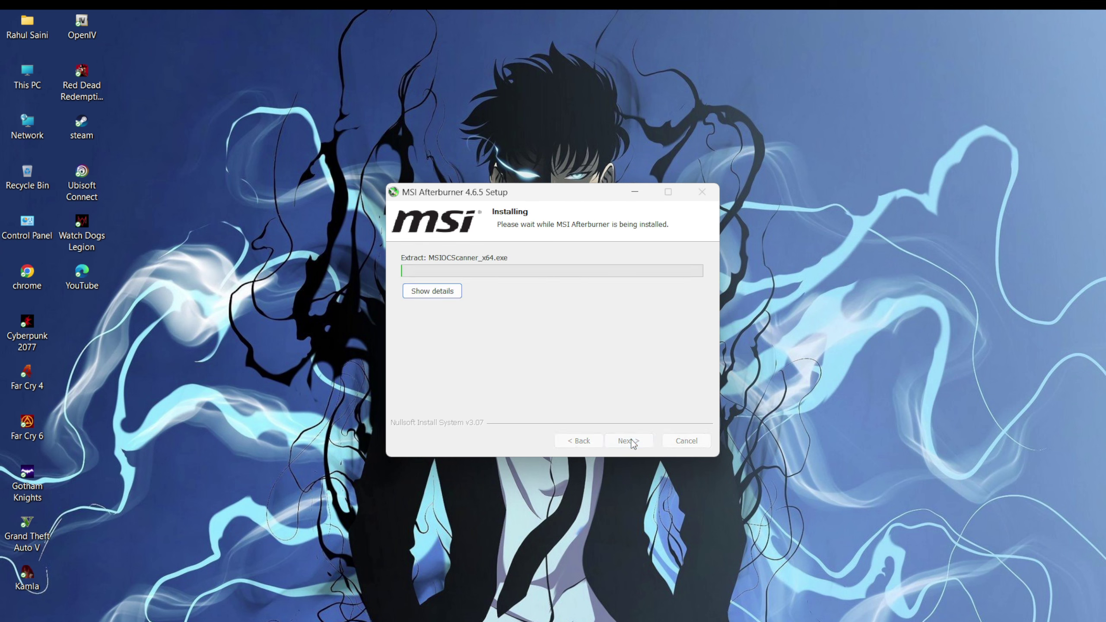
{"action": "left_click", "coordinate": [440, 294]}
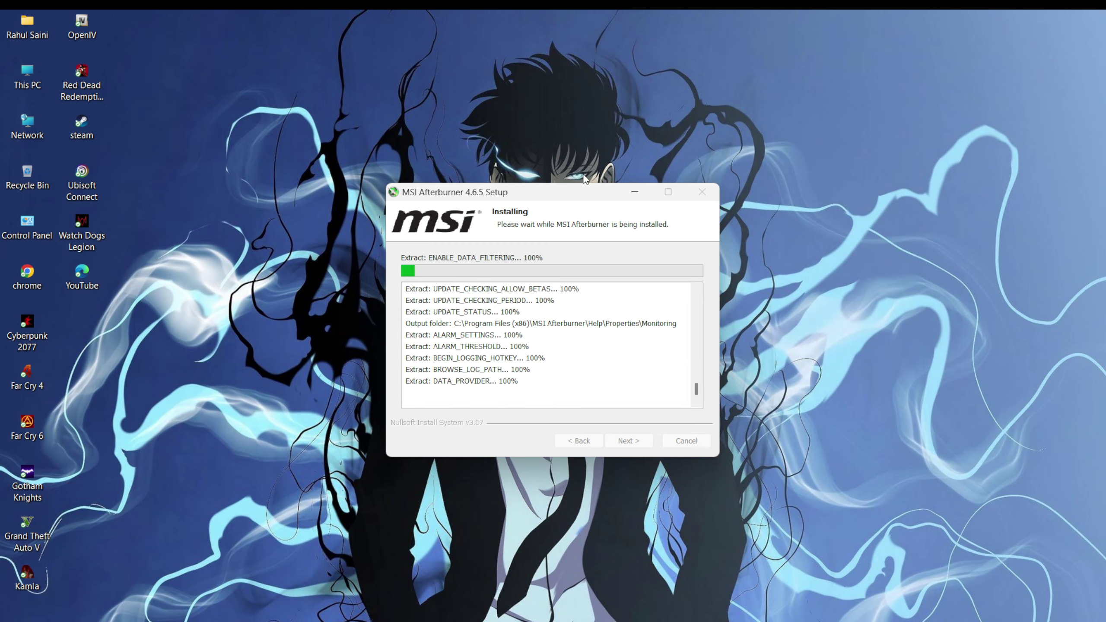
{"action": "left_click_drag", "start_coordinate": [586, 192], "coordinate": [198, 27]}
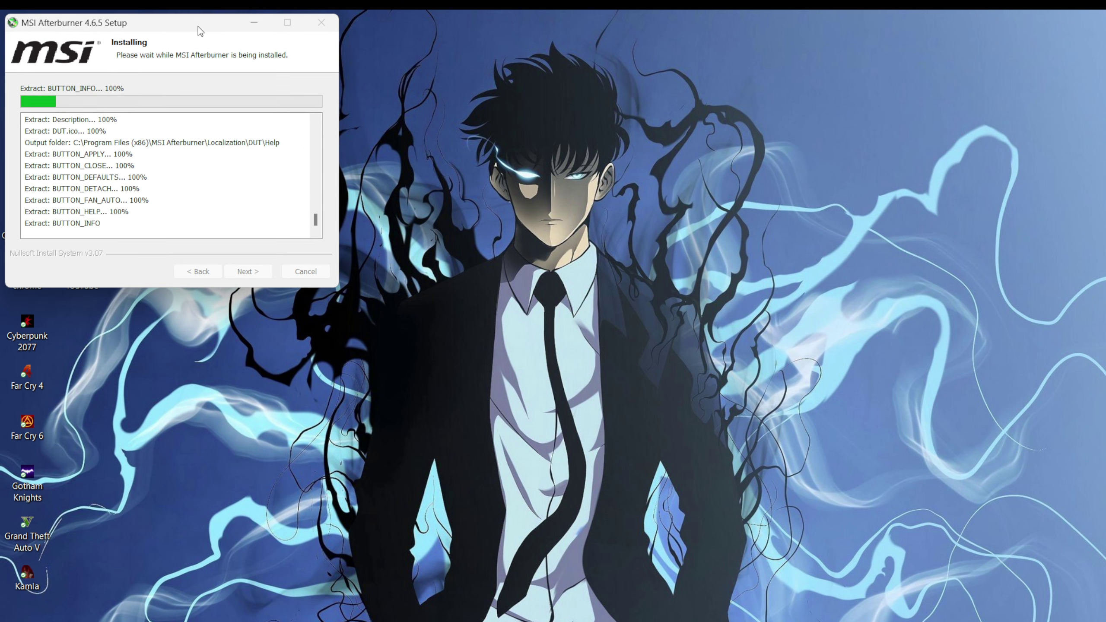
{"action": "mouse_move", "coordinate": [765, 618]}
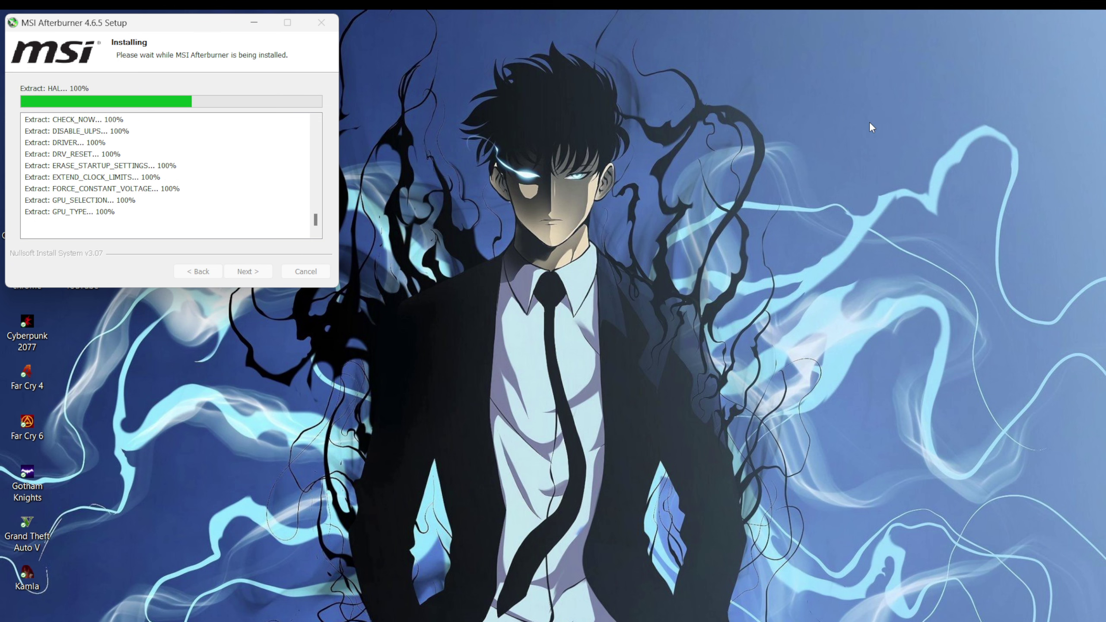
{"action": "right_click", "coordinate": [845, 127]}
{"action": "left_click", "coordinate": [885, 188]}
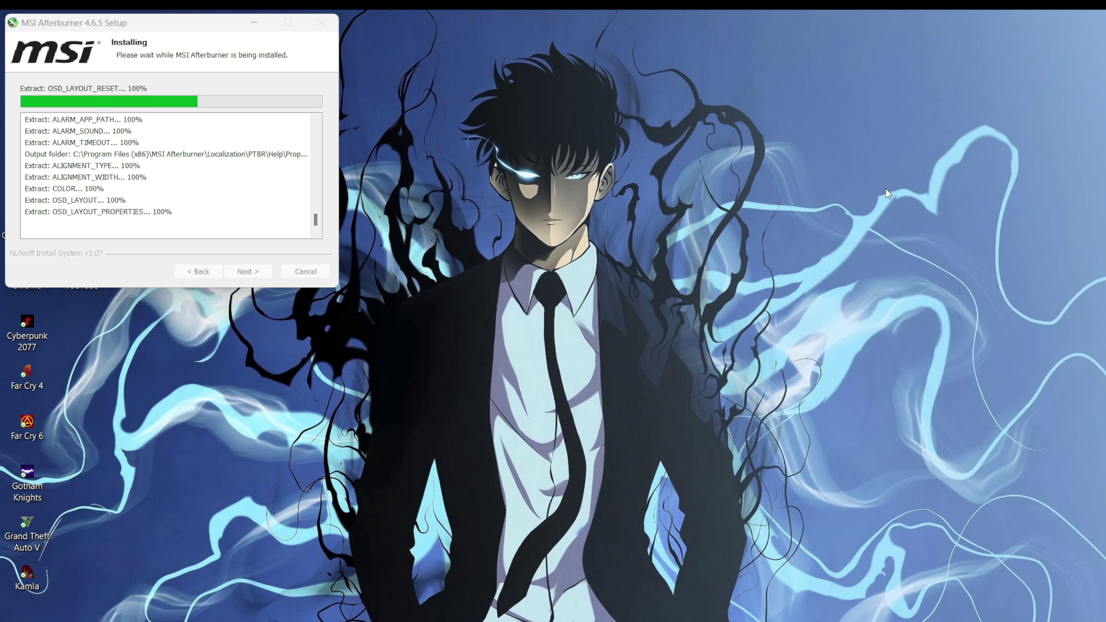
{"action": "right_click", "coordinate": [845, 175]}
{"action": "left_click", "coordinate": [908, 246]}
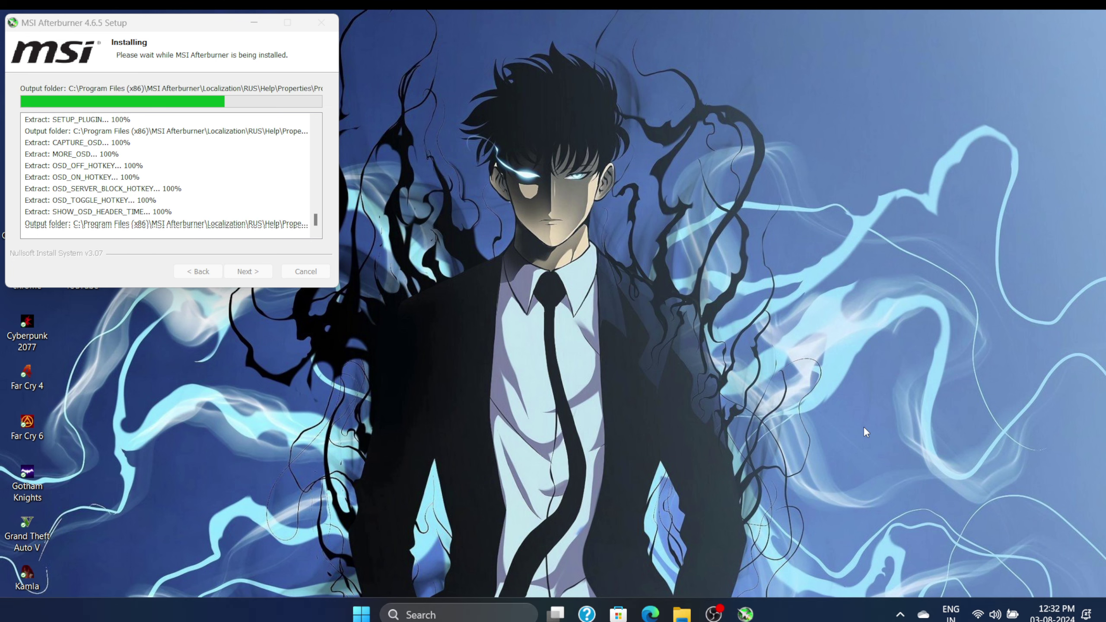
{"action": "right_click", "coordinate": [841, 412]}
{"action": "left_click", "coordinate": [875, 204]}
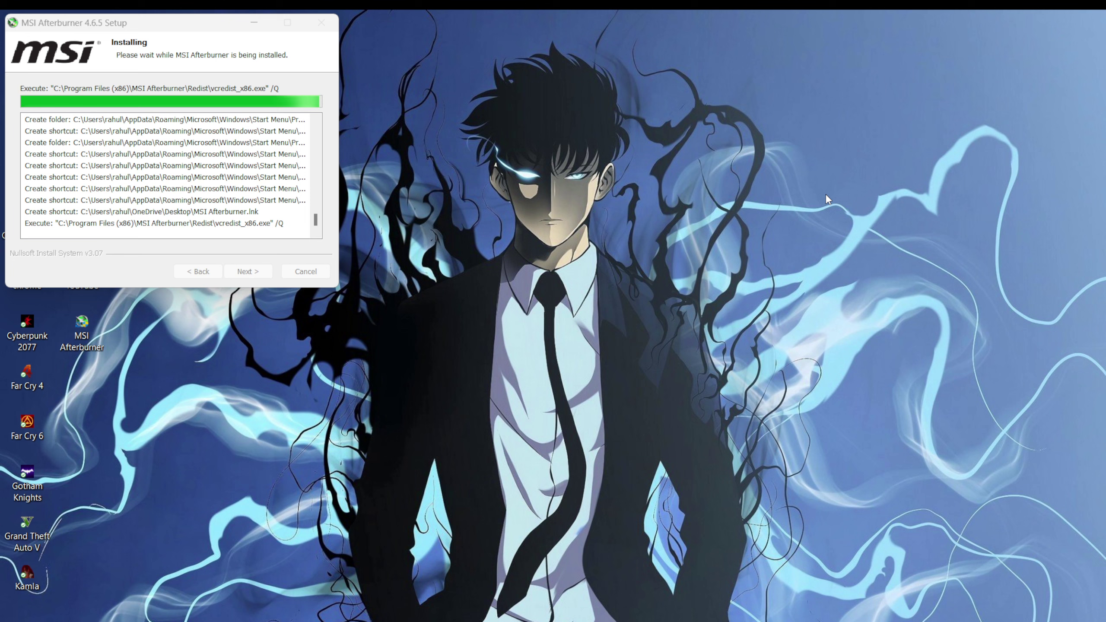
{"action": "right_click", "coordinate": [792, 135]}
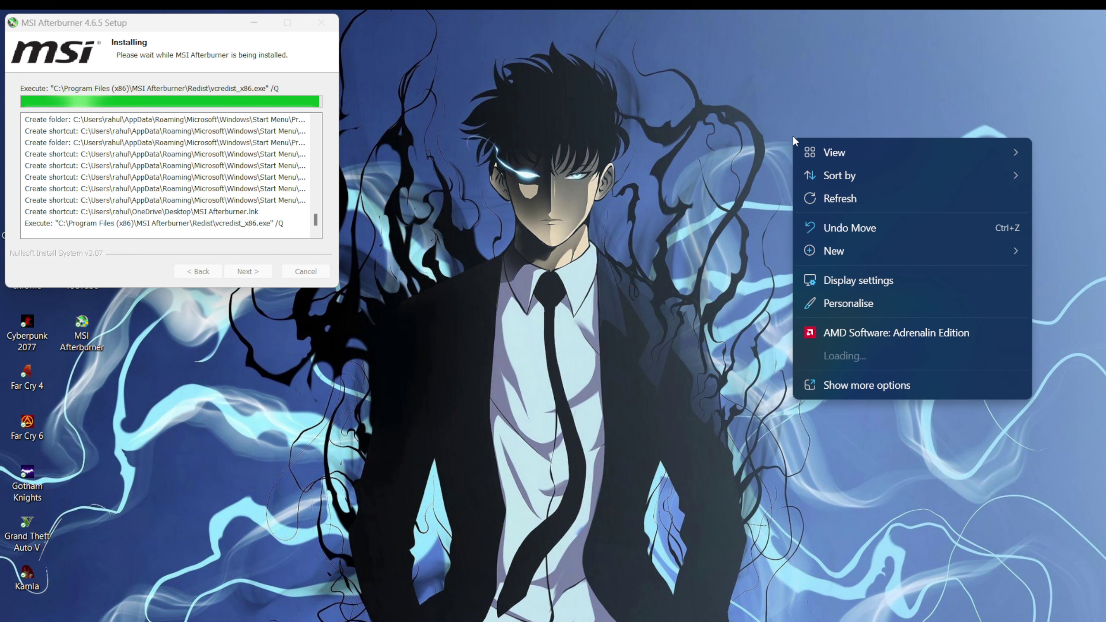
{"action": "left_click", "coordinate": [850, 204]}
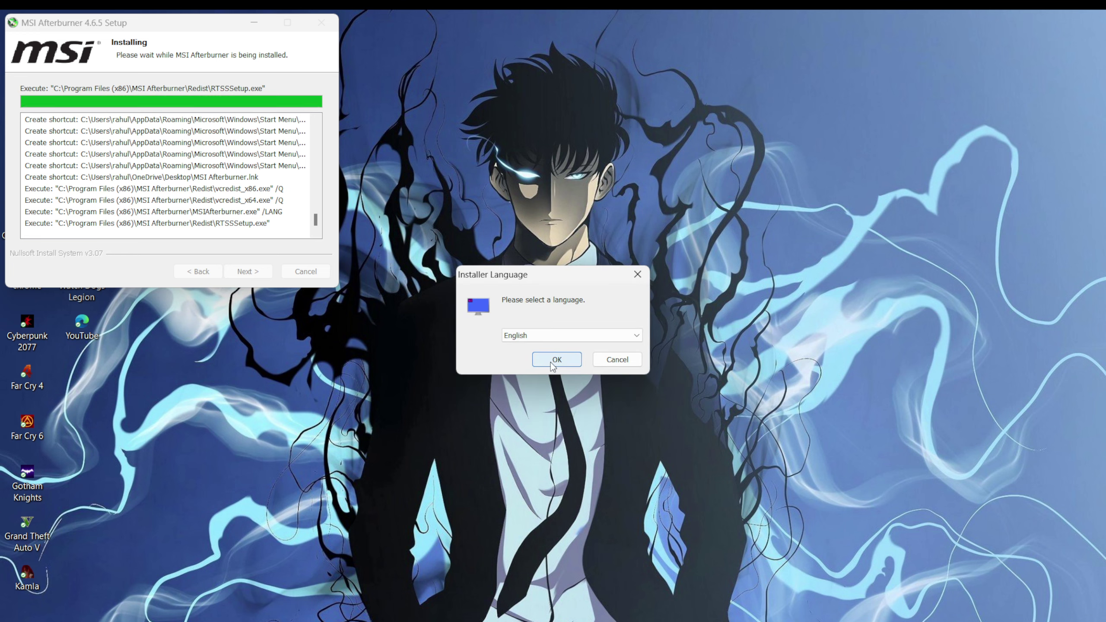
Start the RivaTuner Statistics Server setup in English, accept its licence agreement and keep the default install location
{"action": "left_click", "coordinate": [557, 360]}
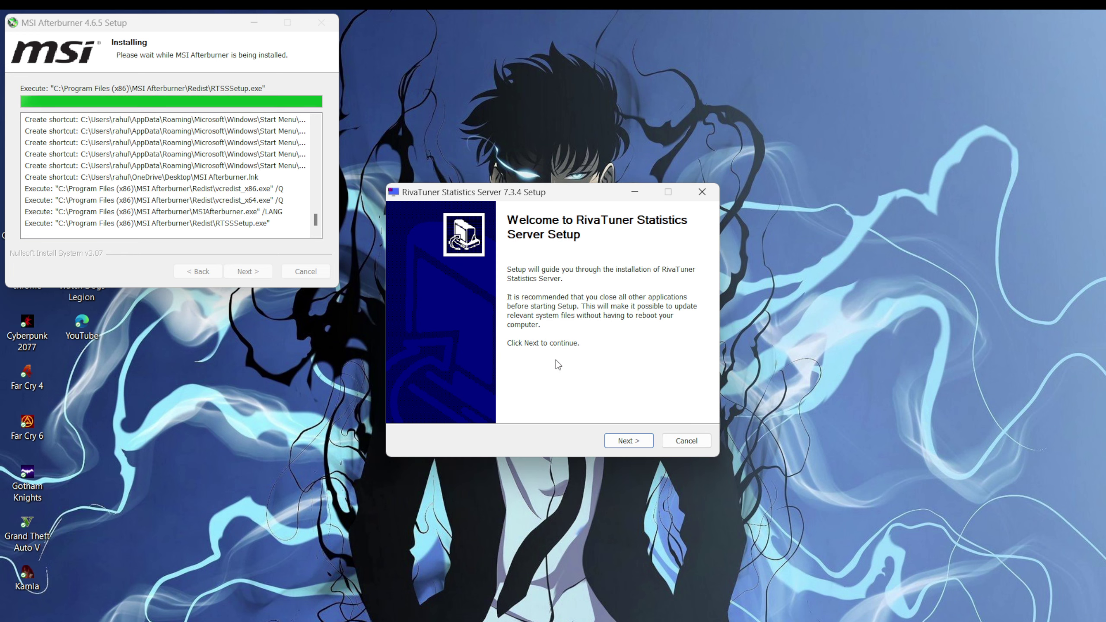
{"action": "left_click", "coordinate": [638, 440]}
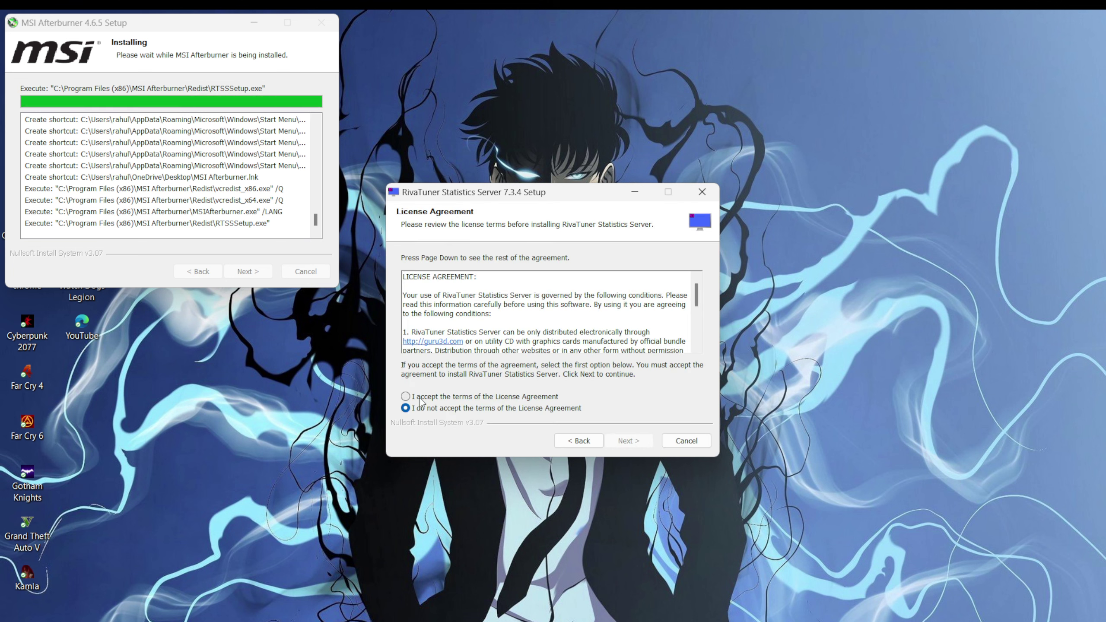
{"action": "scroll", "coordinate": [522, 305], "scroll_direction": "down", "scroll_amount": 5}
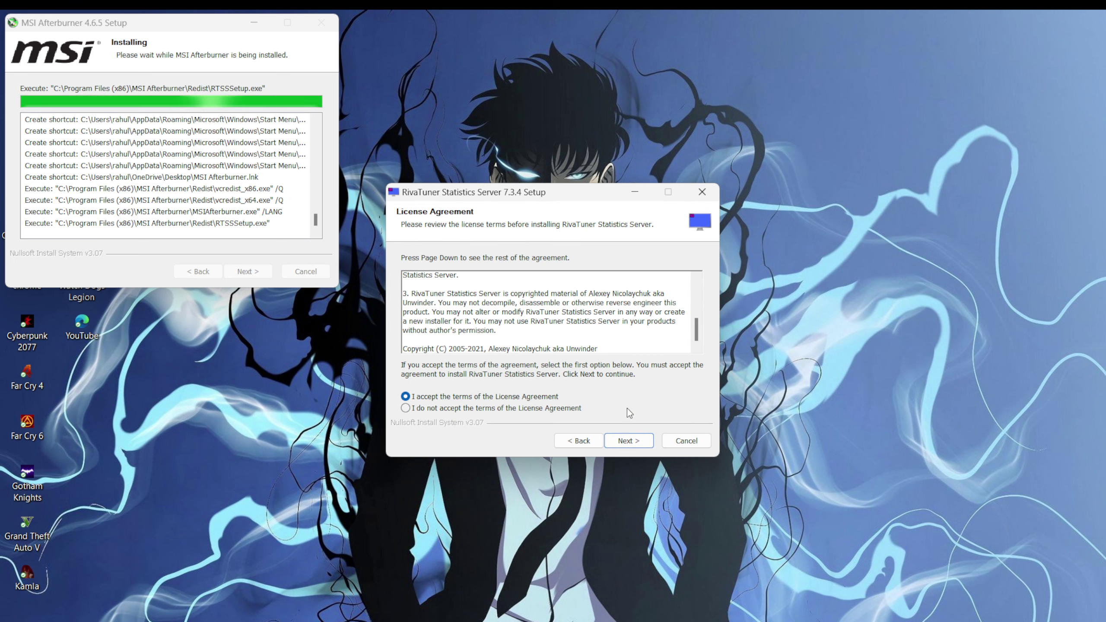
{"action": "left_click", "coordinate": [628, 441]}
{"action": "left_click", "coordinate": [628, 441]}
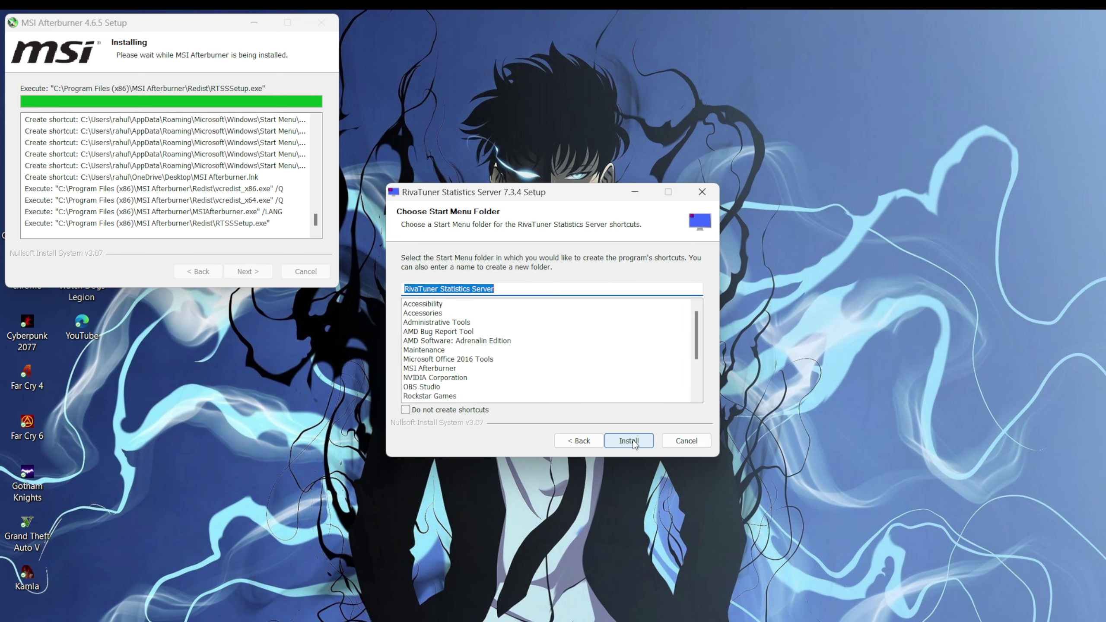
Install RivaTuner Statistics Server with the default RivaTuner Statistics Server shortcut folder, show the installation details and move the setup window aside
{"action": "scroll", "coordinate": [579, 362], "scroll_direction": "down", "scroll_amount": 5}
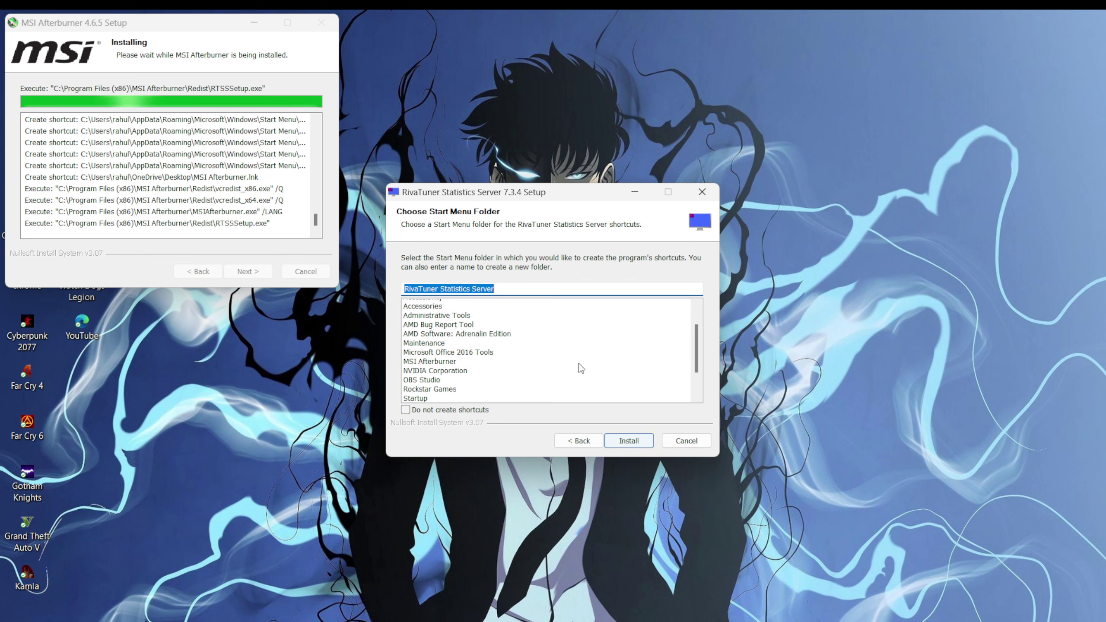
{"action": "left_click", "coordinate": [633, 444]}
{"action": "left_click", "coordinate": [439, 296]}
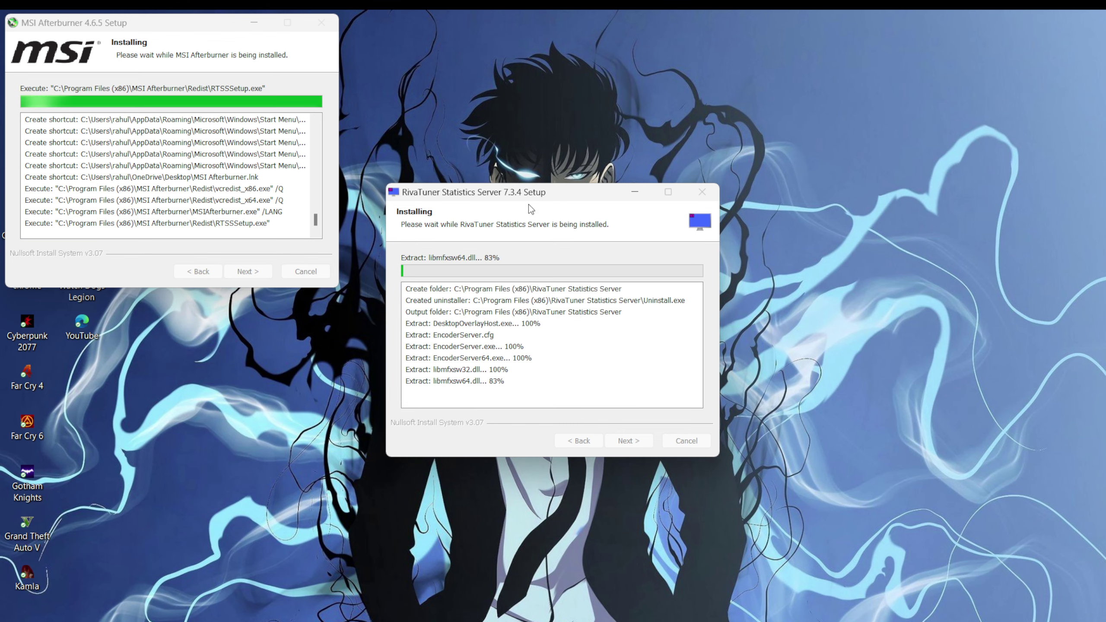
{"action": "left_click_drag", "start_coordinate": [557, 191], "coordinate": [902, 21]}
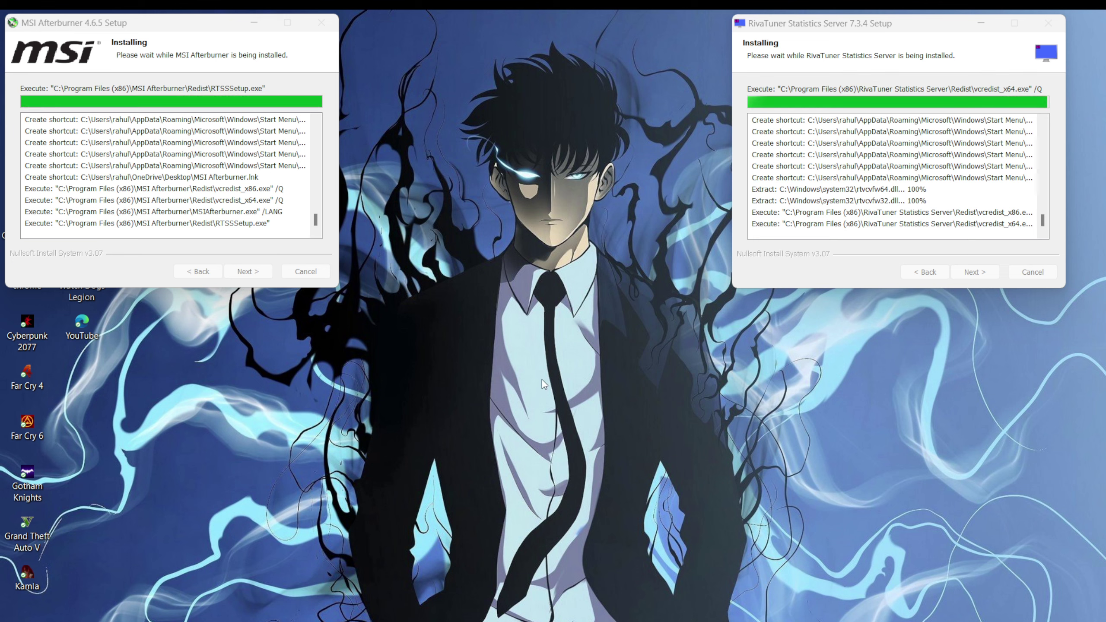
{"action": "right_click", "coordinate": [543, 456]}
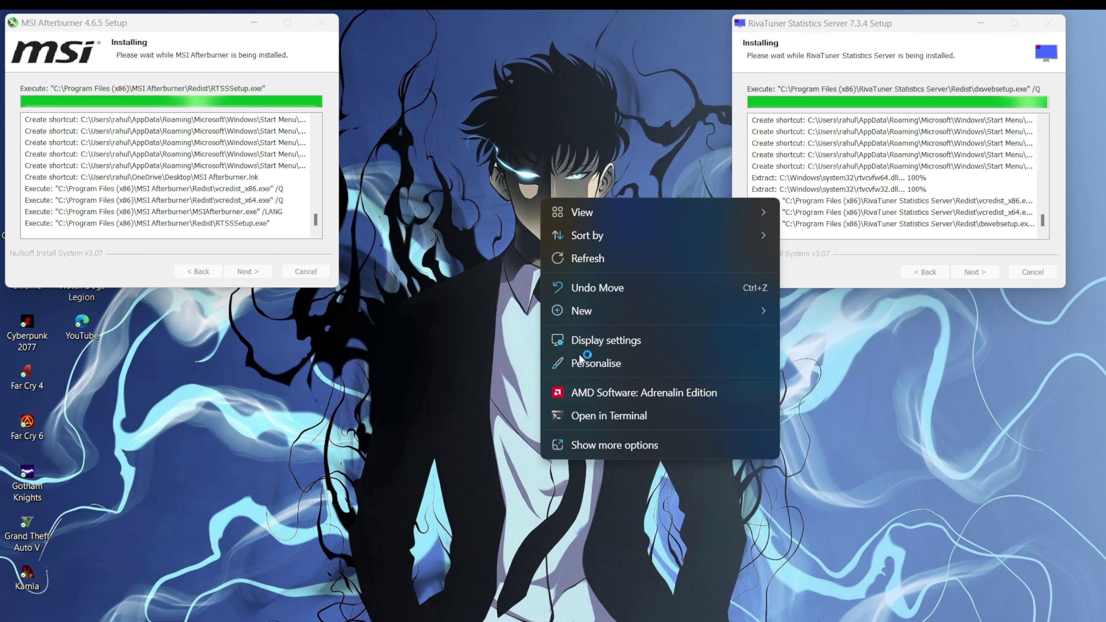
{"action": "left_click", "coordinate": [593, 260]}
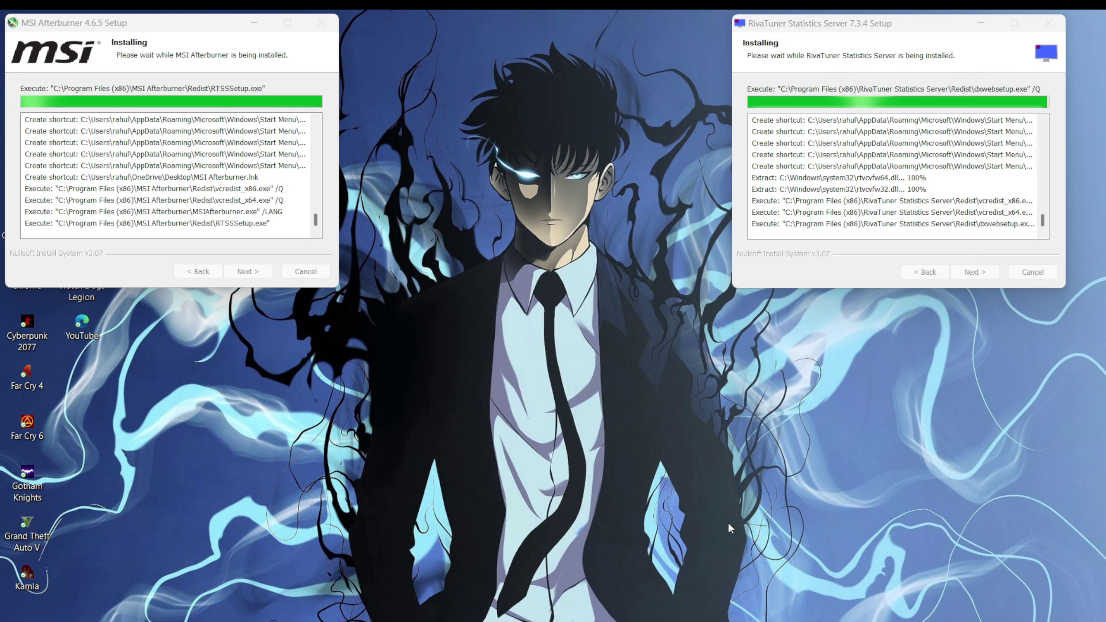
{"action": "left_click_drag", "start_coordinate": [933, 29], "coordinate": [921, 299]}
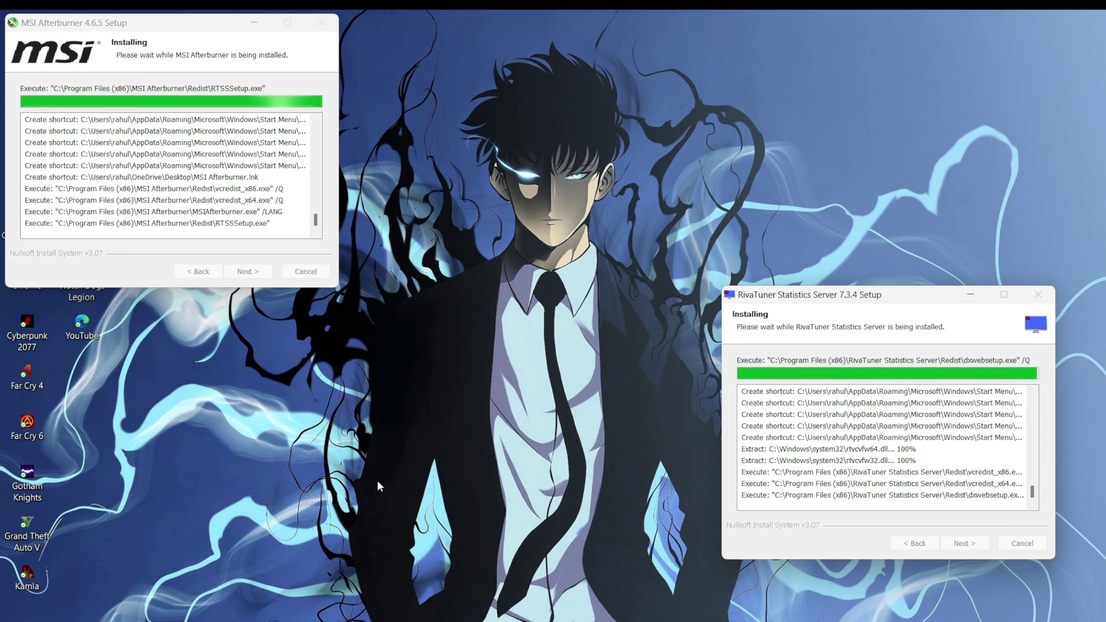
{"action": "right_click", "coordinate": [716, 139]}
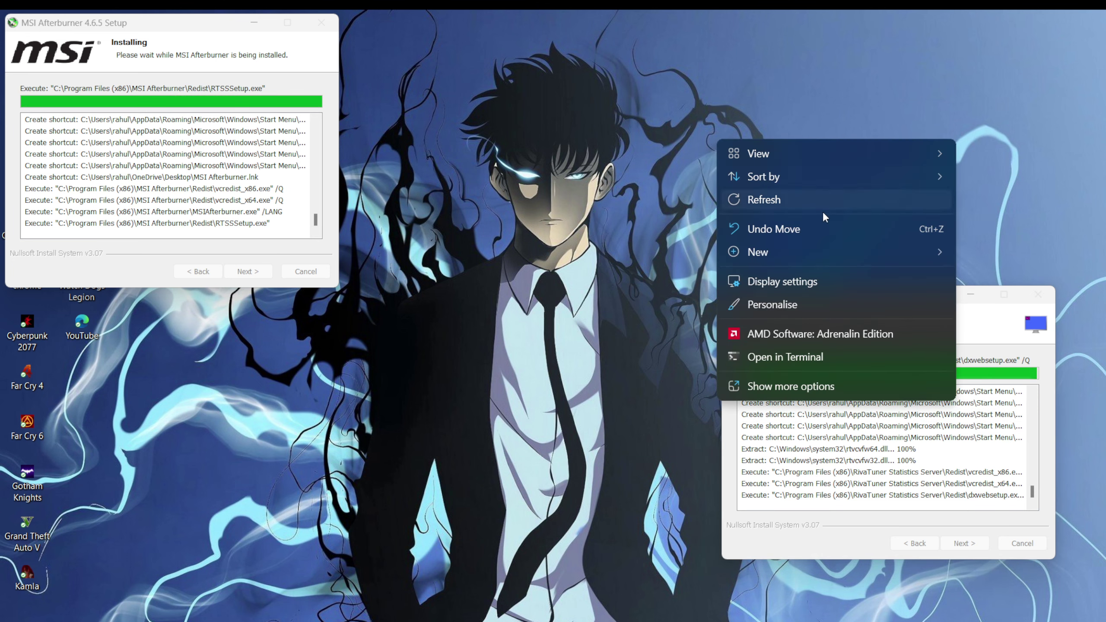
{"action": "left_click", "coordinate": [788, 203]}
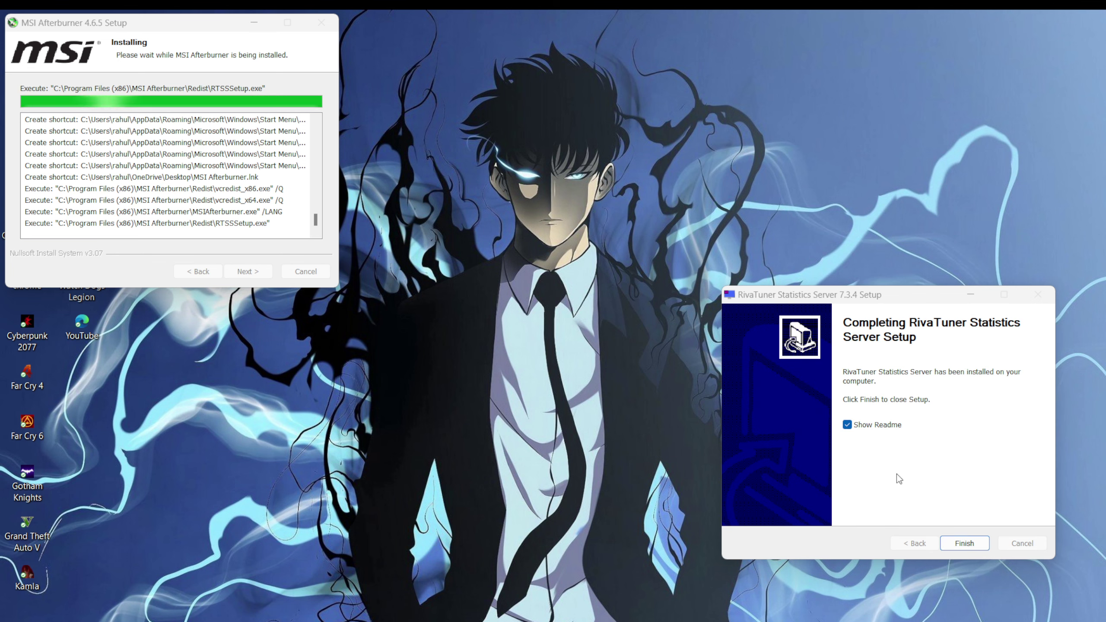
Finish the RivaTuner Statistics Server and MSI Afterburner setups without showing either Readme or running MSI Afterburner
{"action": "left_click", "coordinate": [847, 425]}
{"action": "left_click", "coordinate": [985, 540]}
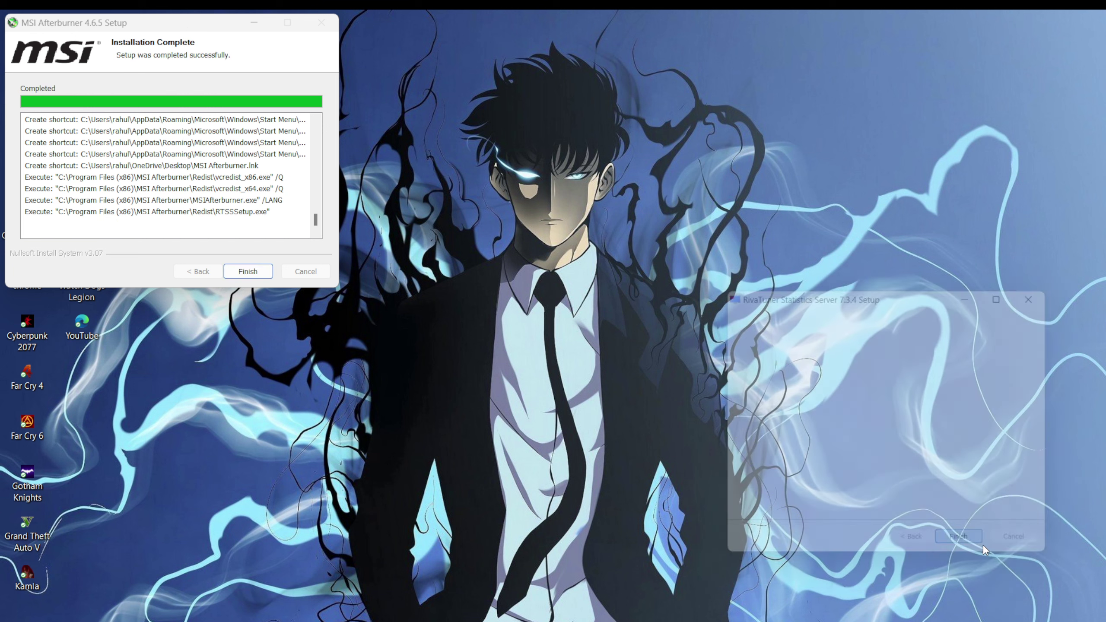
{"action": "left_click", "coordinate": [130, 164]}
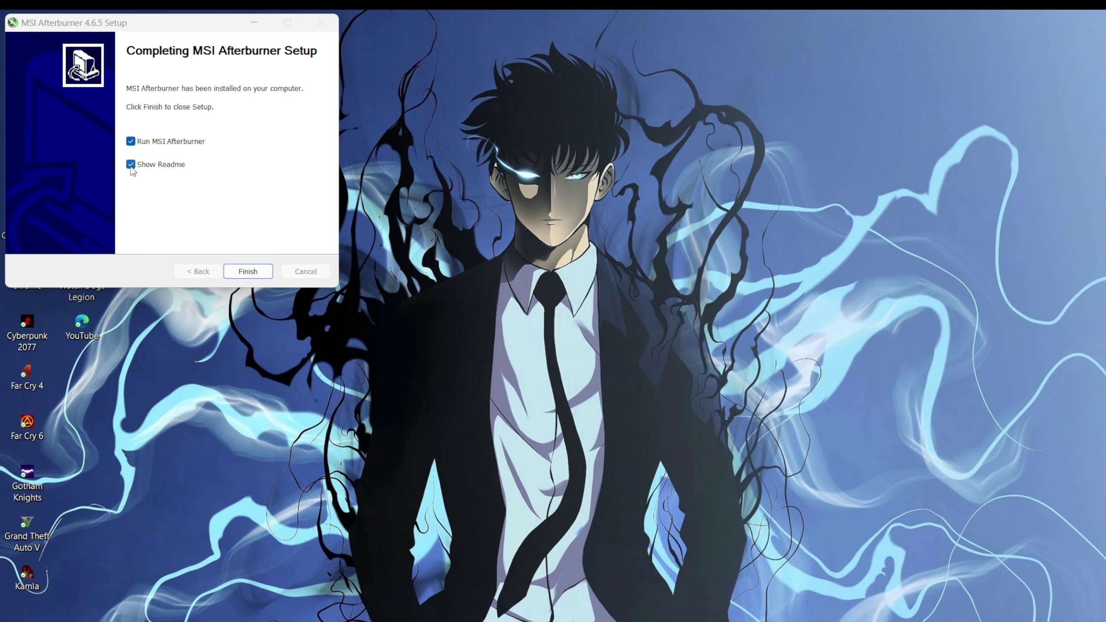
{"action": "left_click", "coordinate": [131, 142]}
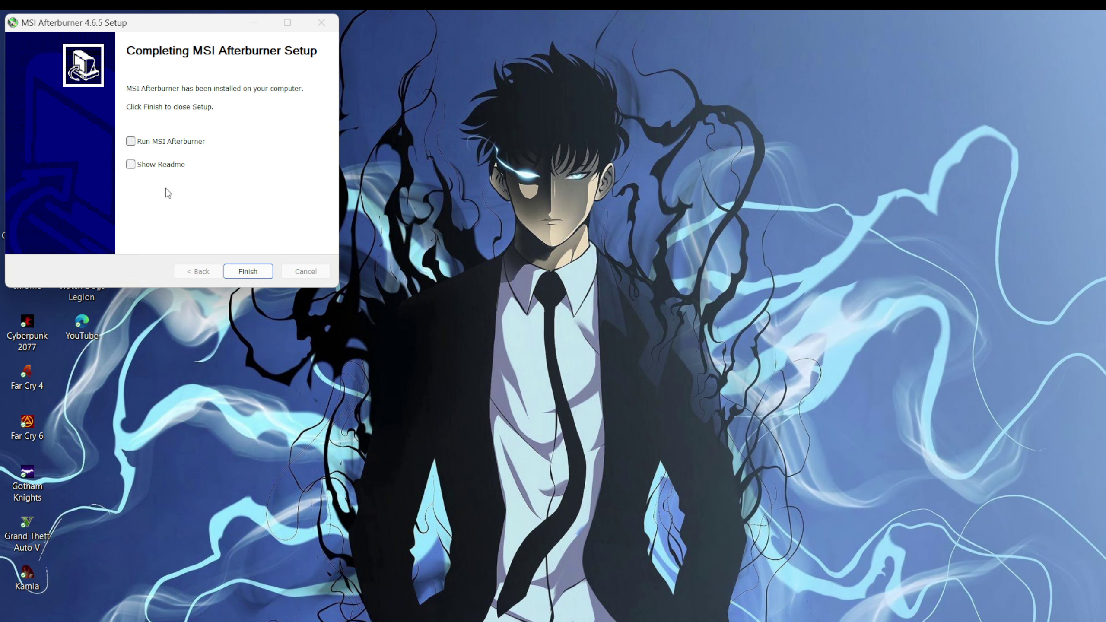
{"action": "left_click", "coordinate": [247, 273]}
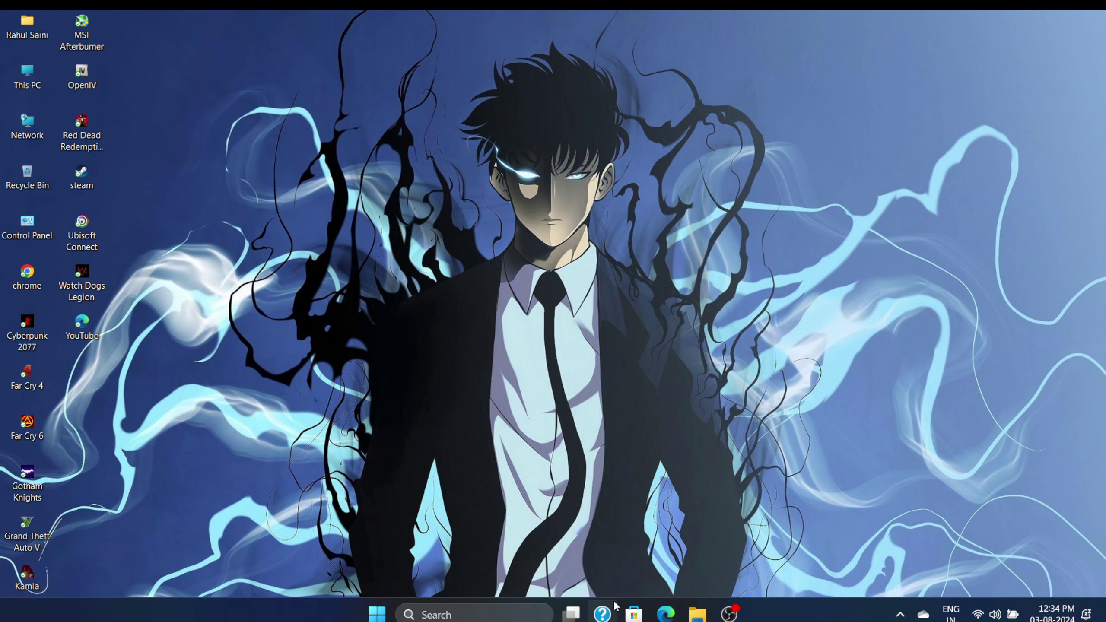
Look through the full alphabetical list of installed apps for the MSI Afterburner and RivaTuner entries
{"action": "left_click", "coordinate": [368, 616]}
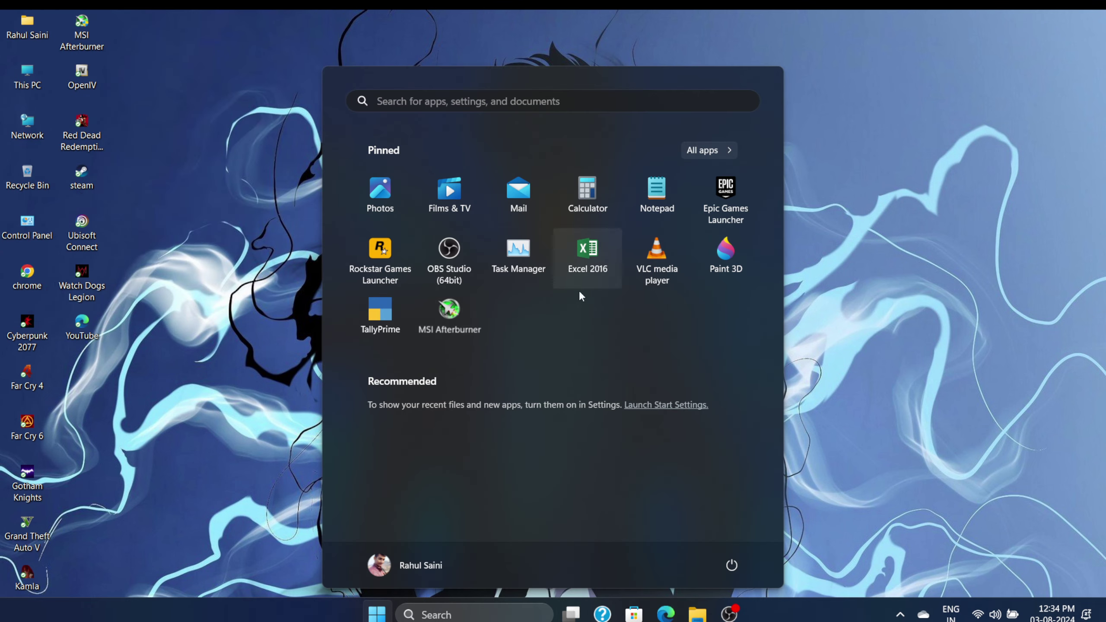
{"action": "left_click", "coordinate": [728, 151]}
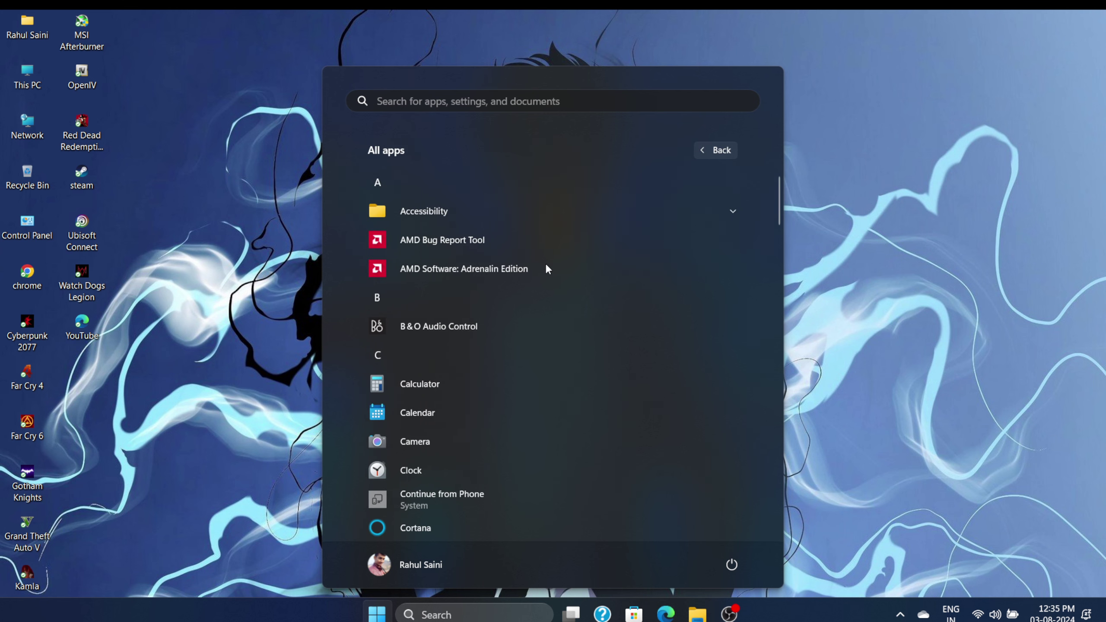
{"action": "scroll", "coordinate": [545, 263], "scroll_direction": "down", "scroll_amount": 5}
{"action": "scroll", "coordinate": [545, 265], "scroll_direction": "down", "scroll_amount": 8}
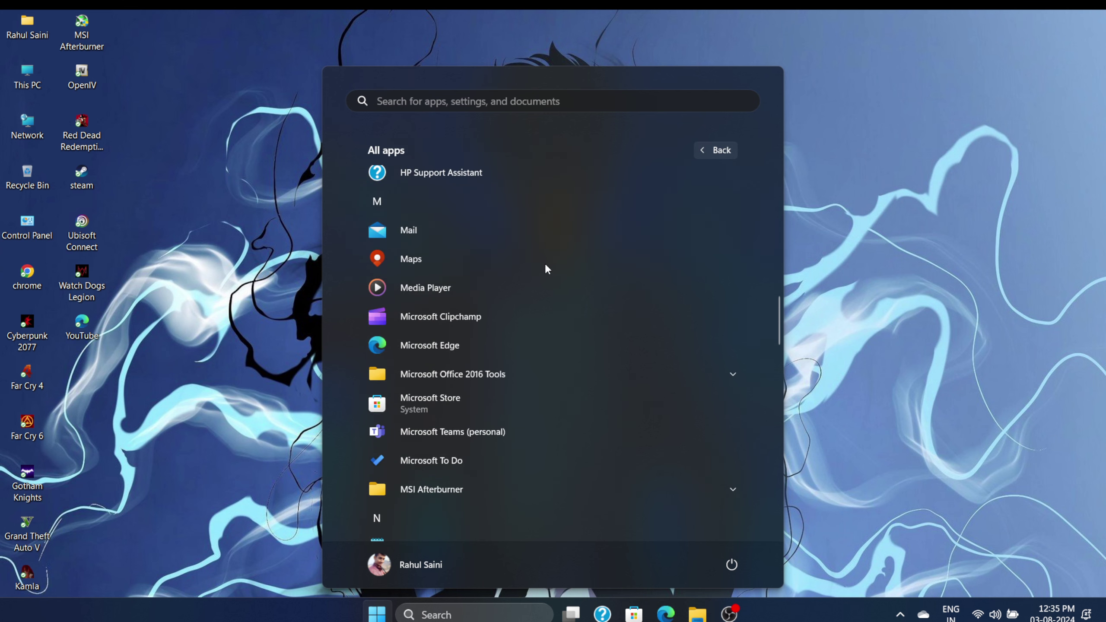
{"action": "scroll", "coordinate": [545, 266], "scroll_direction": "down", "scroll_amount": 10}
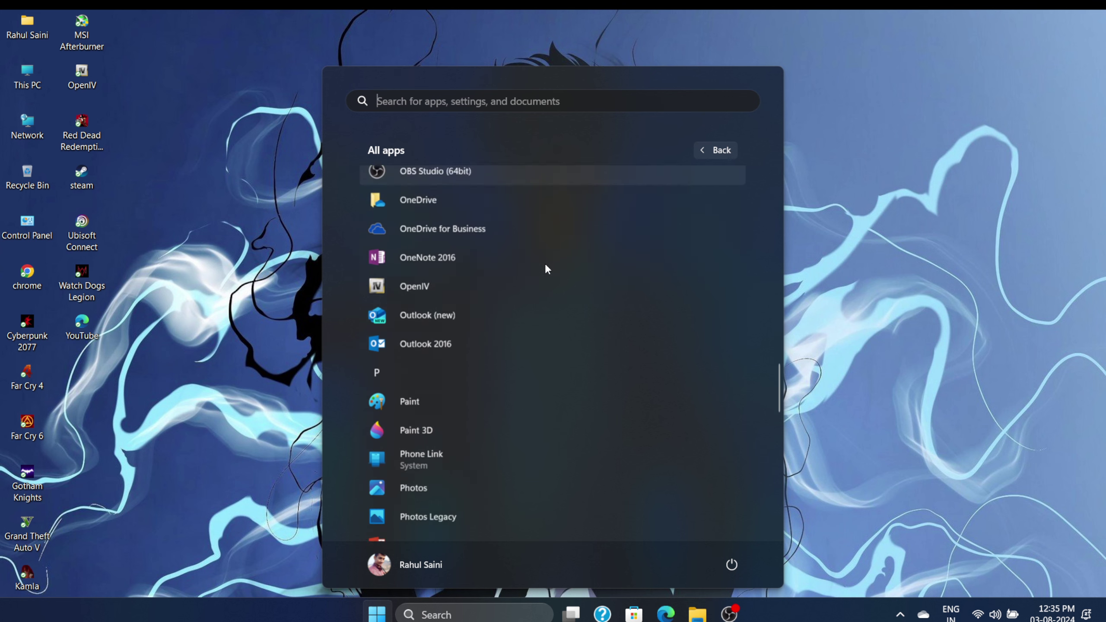
{"action": "scroll", "coordinate": [546, 265], "scroll_direction": "down", "scroll_amount": 8}
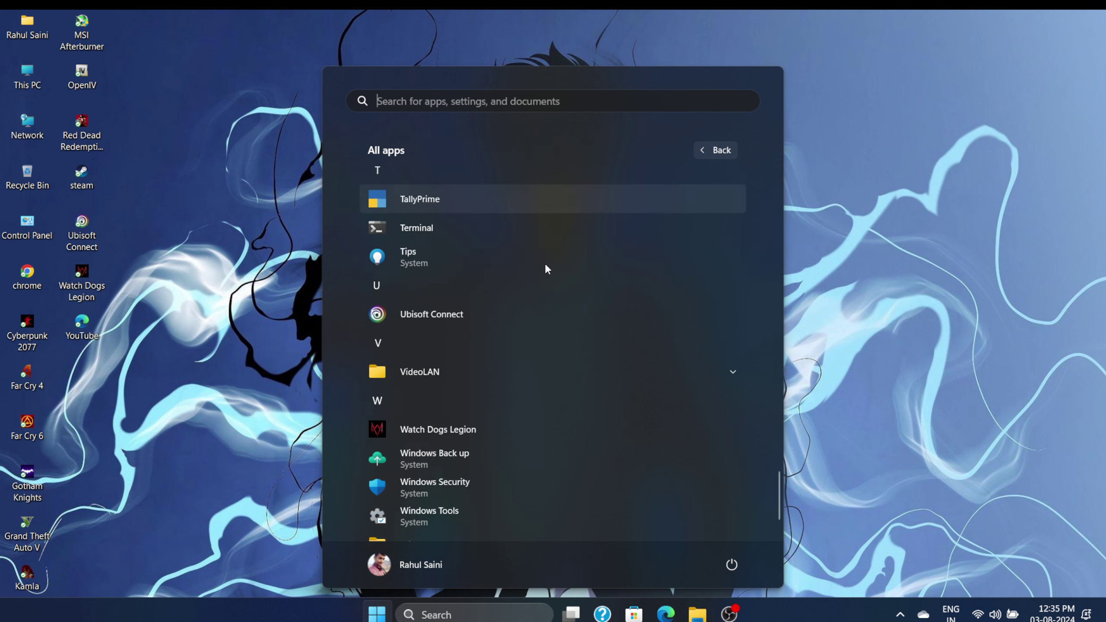
Search the installed apps for "msi" and unpin MSI Afterburner from Start
{"action": "left_click", "coordinate": [532, 107]}
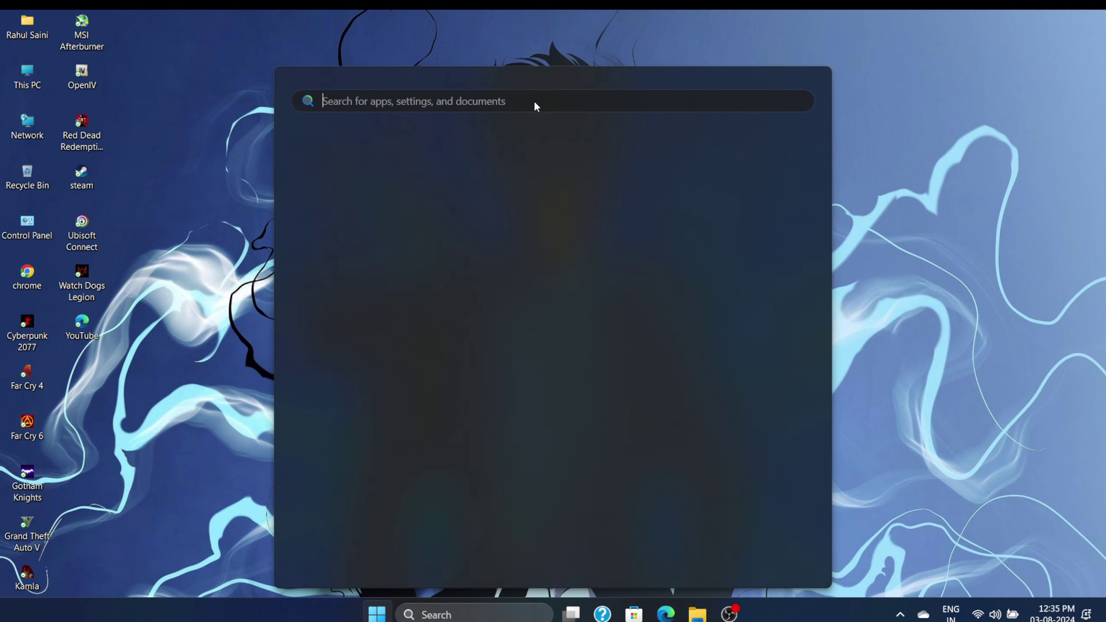
{"action": "type", "text": "msi"}
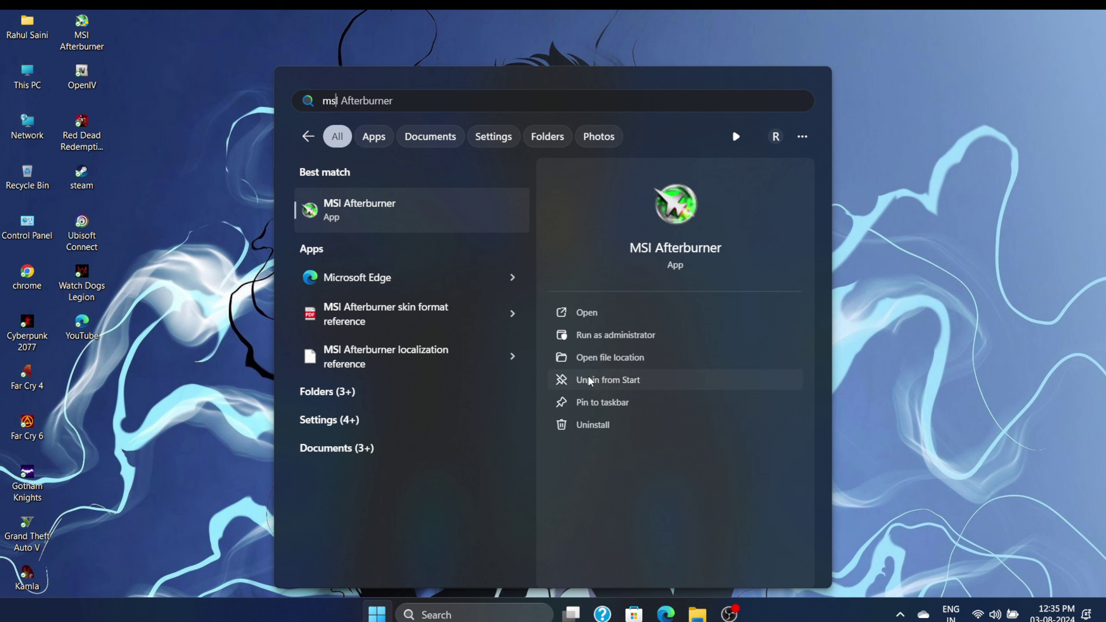
{"action": "left_click", "coordinate": [577, 383]}
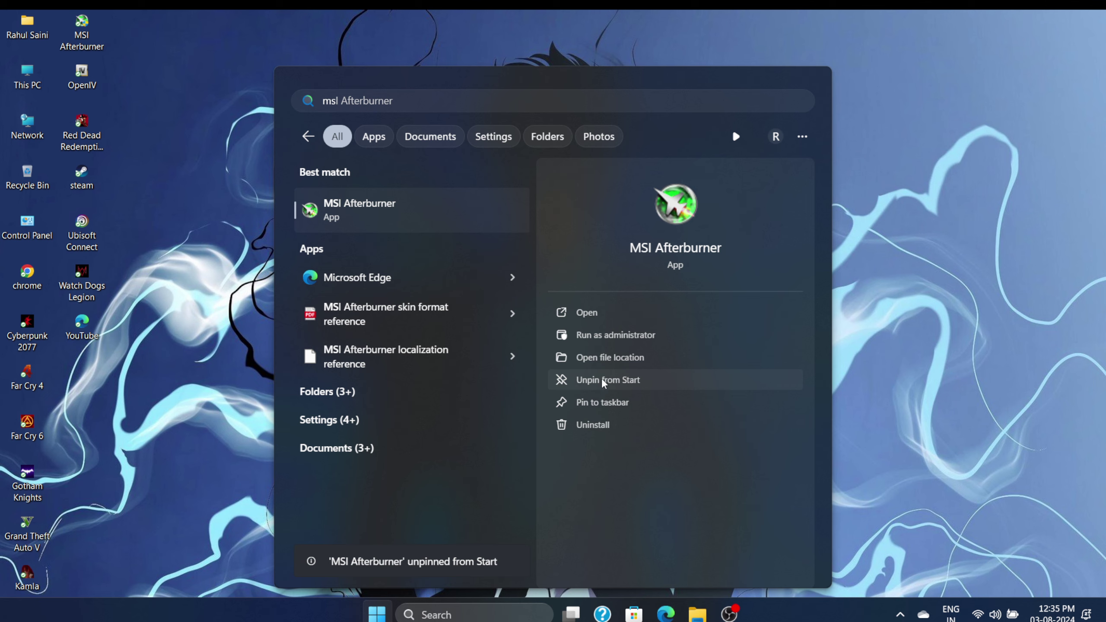
{"action": "left_click", "coordinate": [578, 379]}
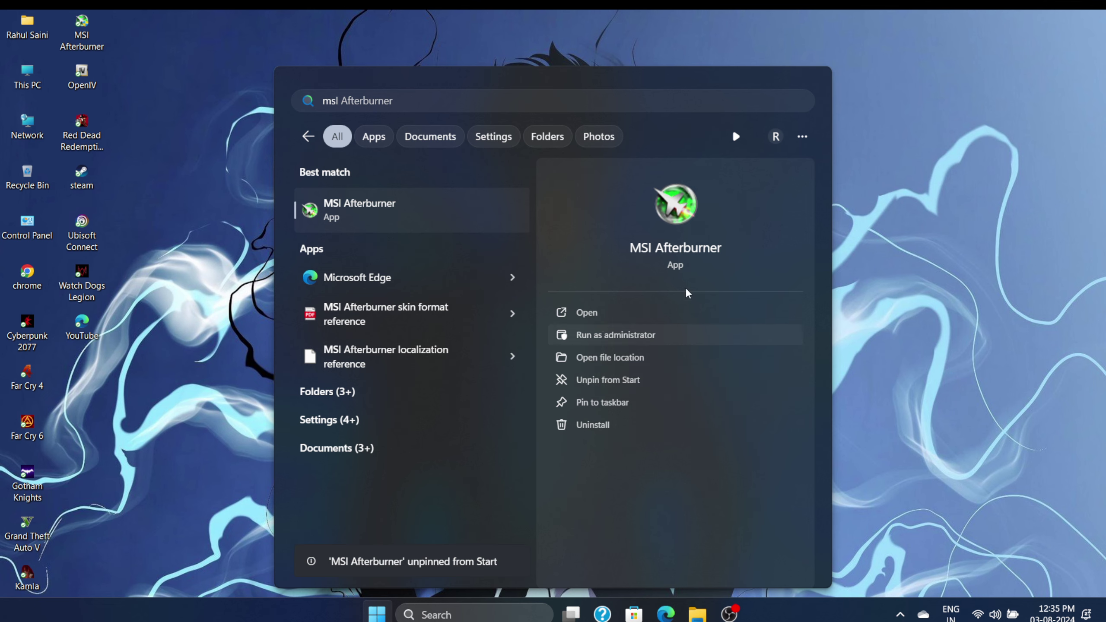
{"action": "left_click", "coordinate": [915, 140]}
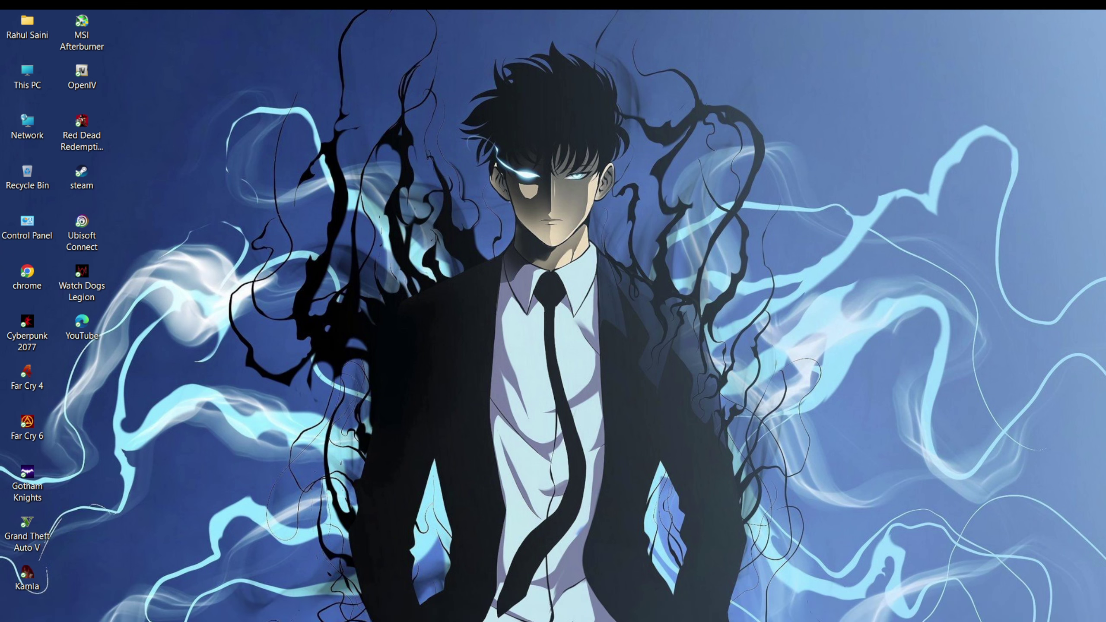
Search the installed apps for "msi" again and pin MSI Afterburner to Start
{"action": "left_click", "coordinate": [374, 616]}
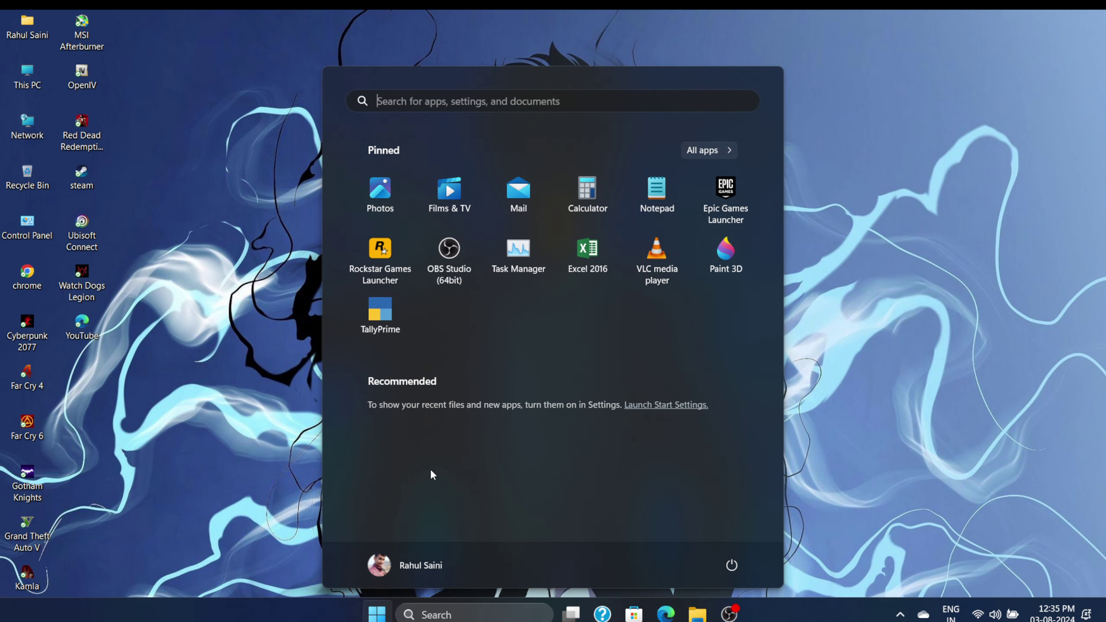
{"action": "left_click", "coordinate": [553, 102]}
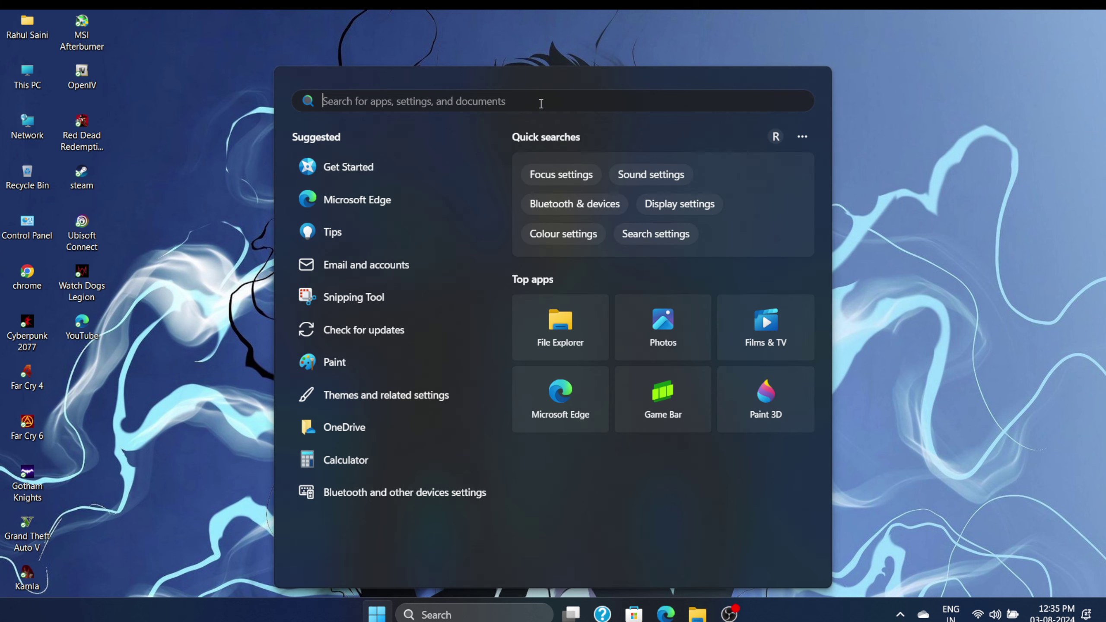
{"action": "type", "text": "msi"}
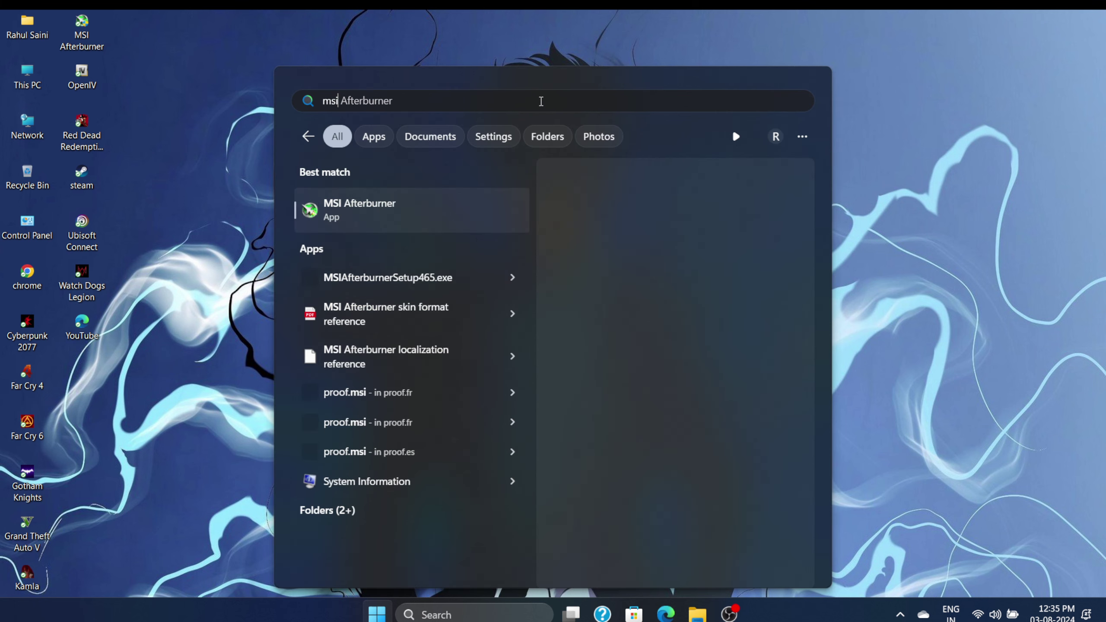
{"action": "left_click", "coordinate": [597, 379]}
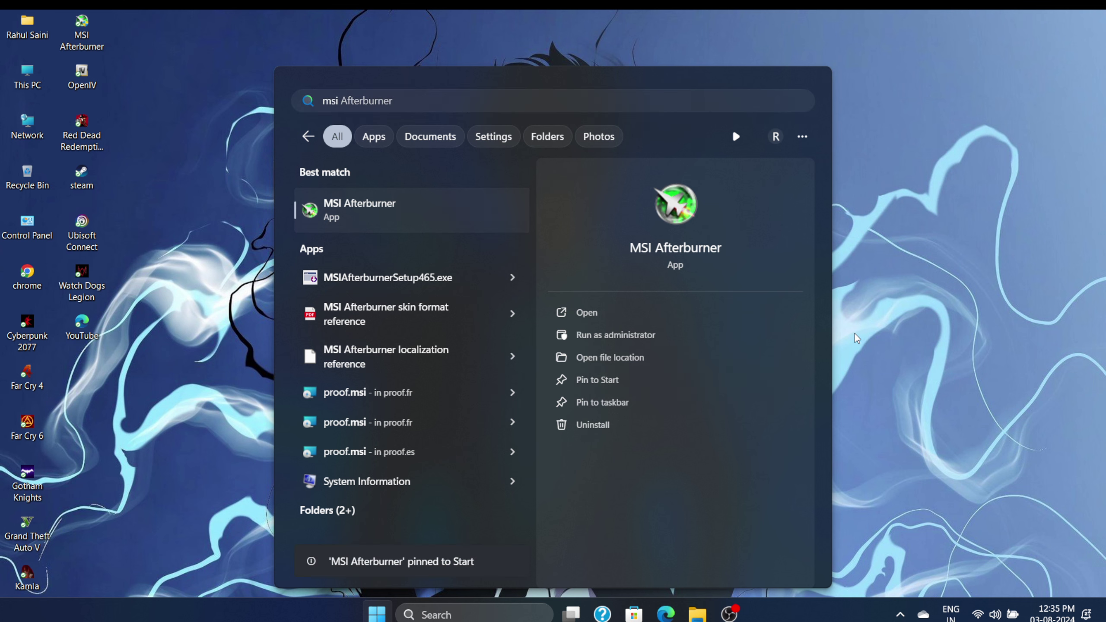
{"action": "left_click", "coordinate": [884, 324]}
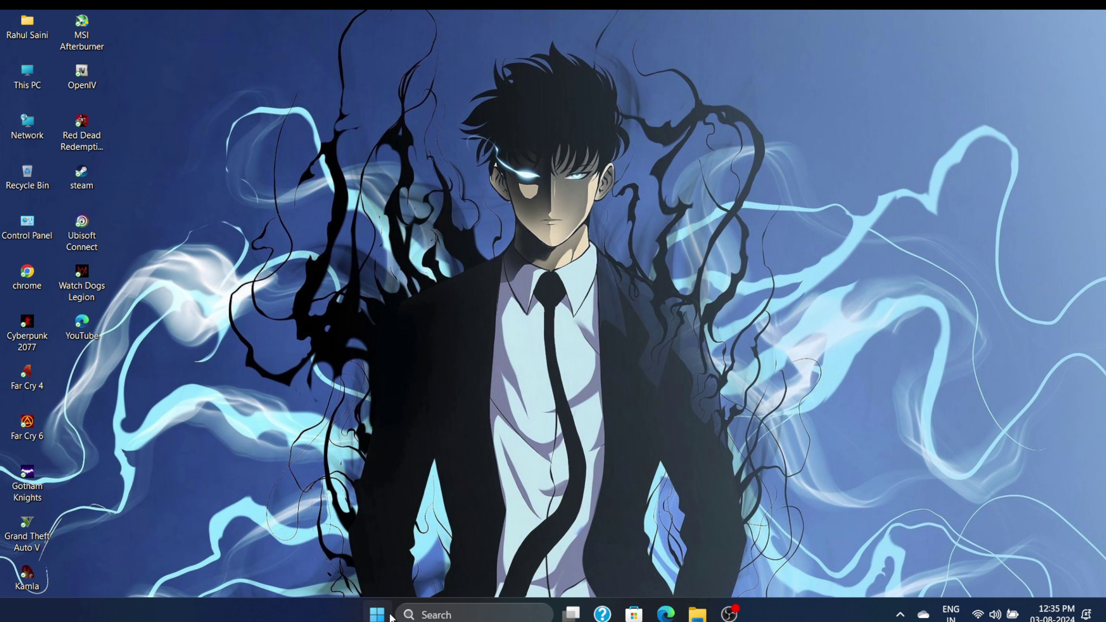
Launch MSI Afterburner from its pinned Start shortcut and open its properties
{"action": "left_click", "coordinate": [377, 614]}
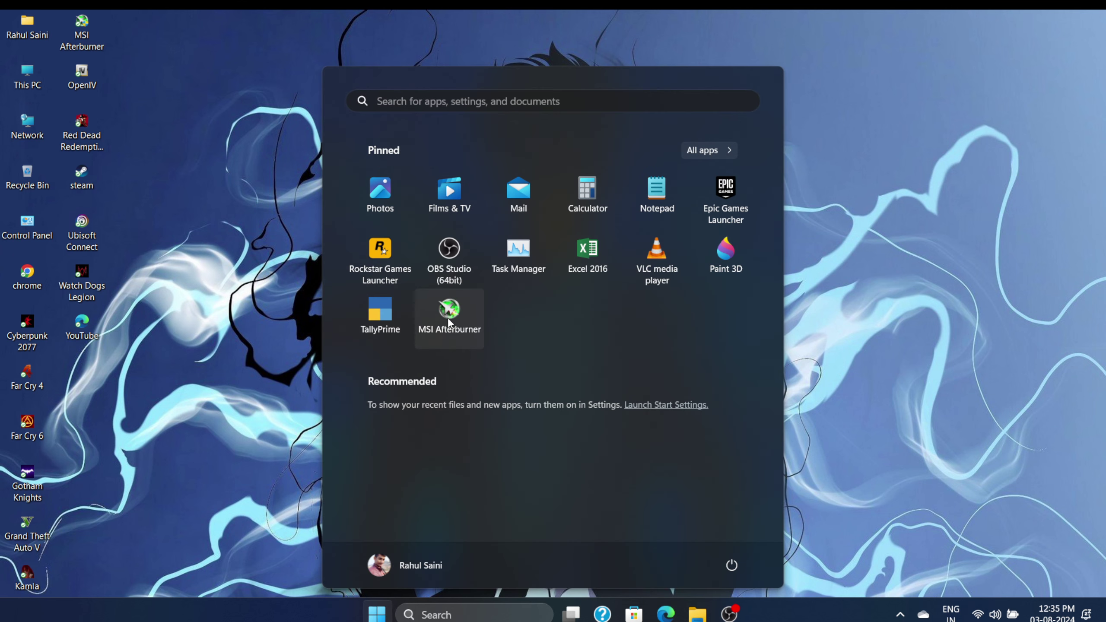
{"action": "left_click", "coordinate": [449, 322]}
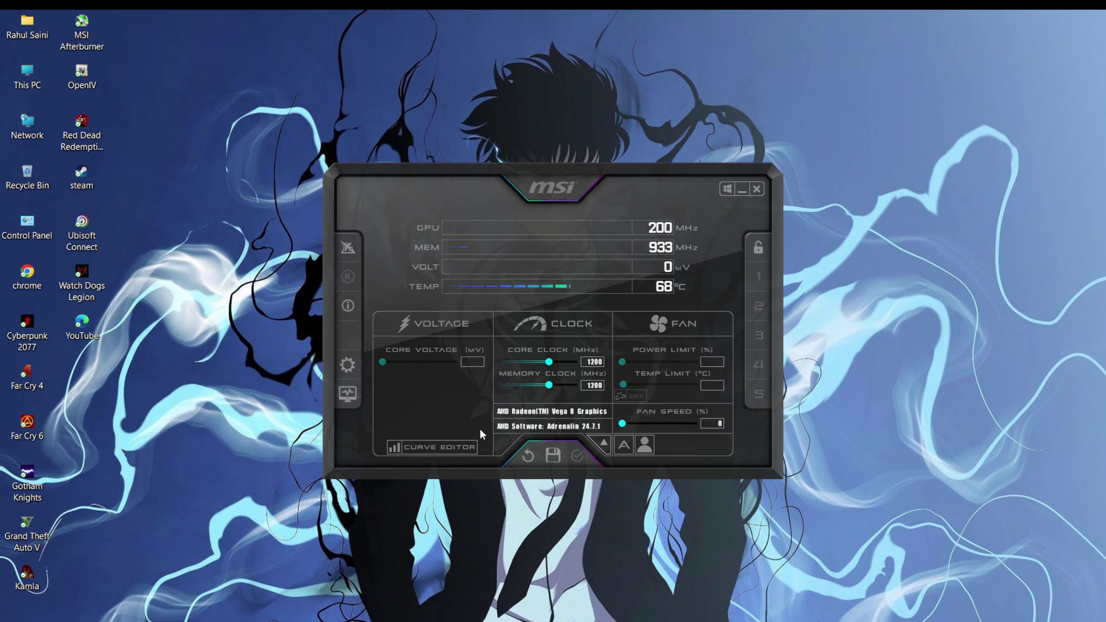
{"action": "left_click", "coordinate": [351, 363]}
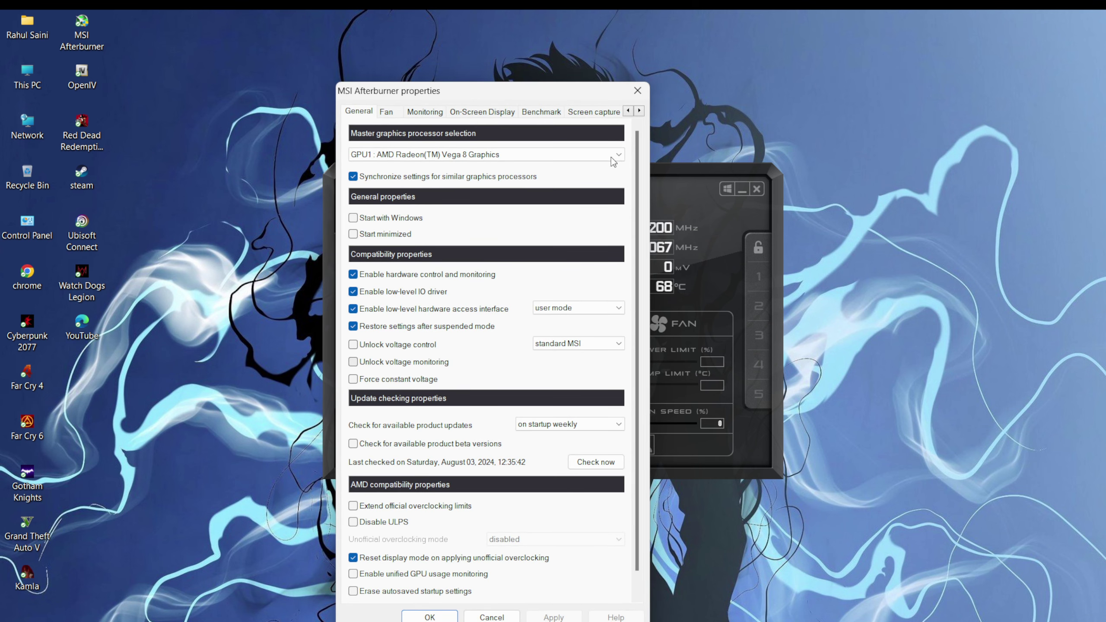
Set the master graphics processor to GPU2 : NVIDIA GeForce GTX 1650 and apply the change
{"action": "left_click", "coordinate": [426, 113]}
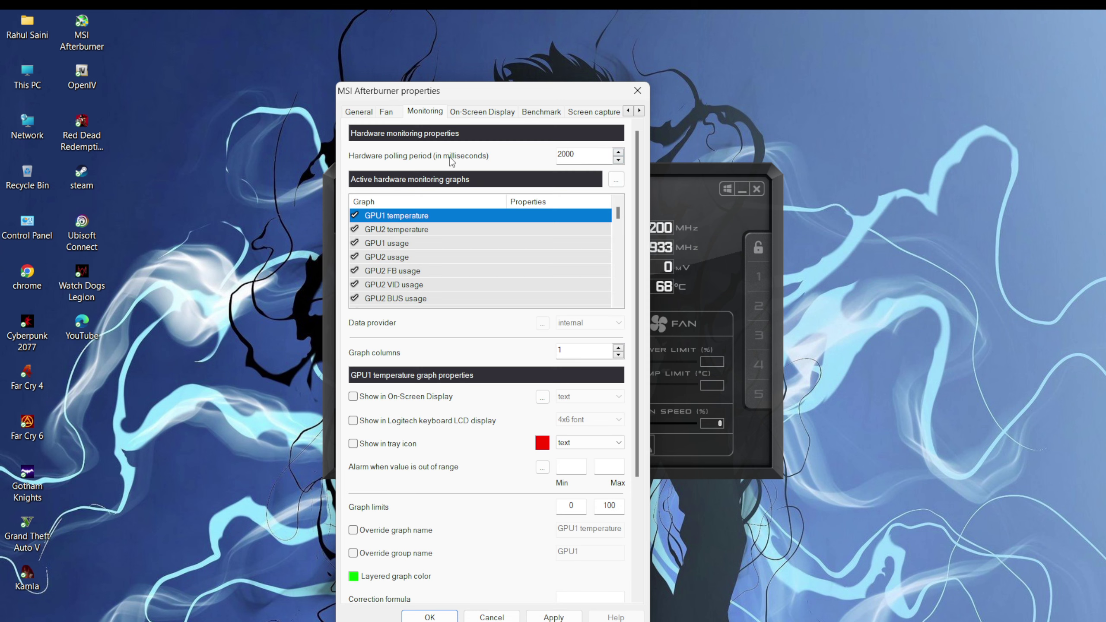
{"action": "left_click", "coordinate": [370, 114]}
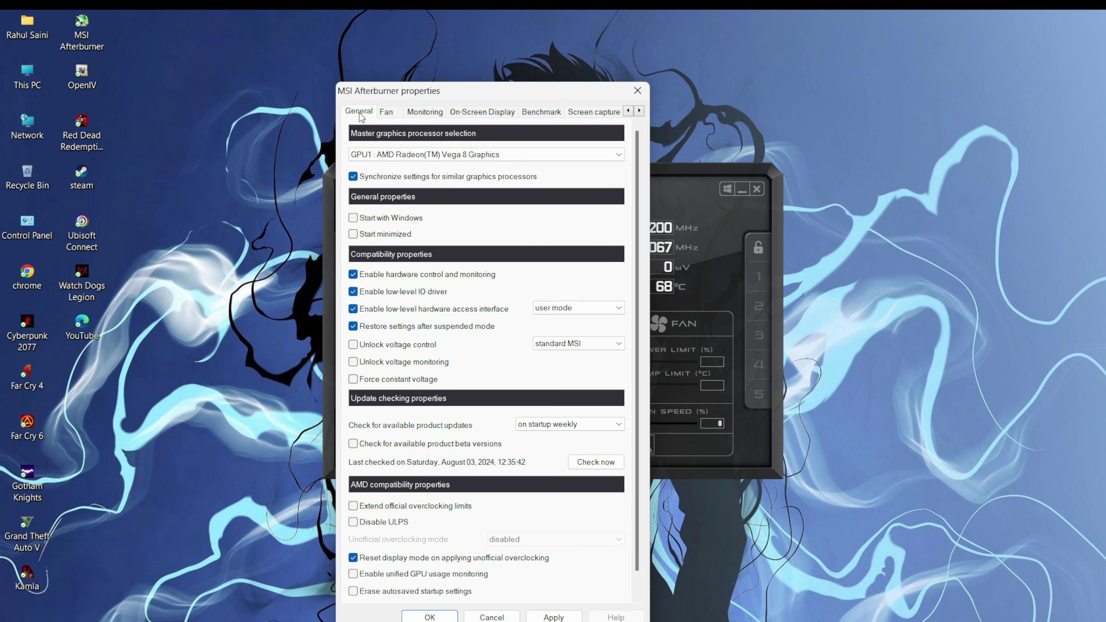
{"action": "left_click", "coordinate": [619, 155]}
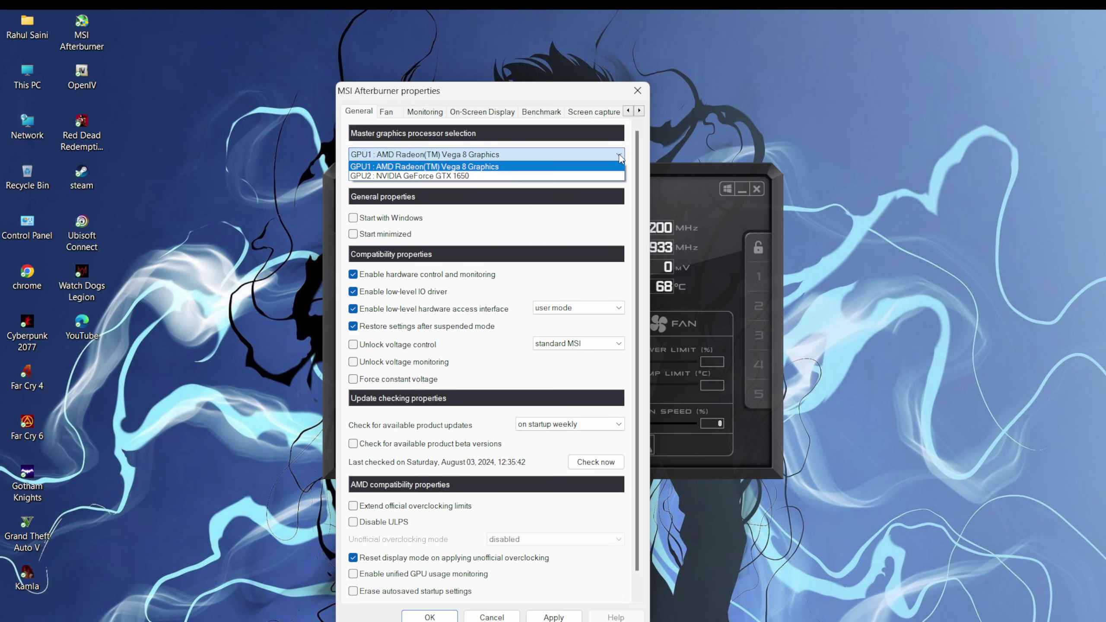
{"action": "left_click", "coordinate": [435, 176]}
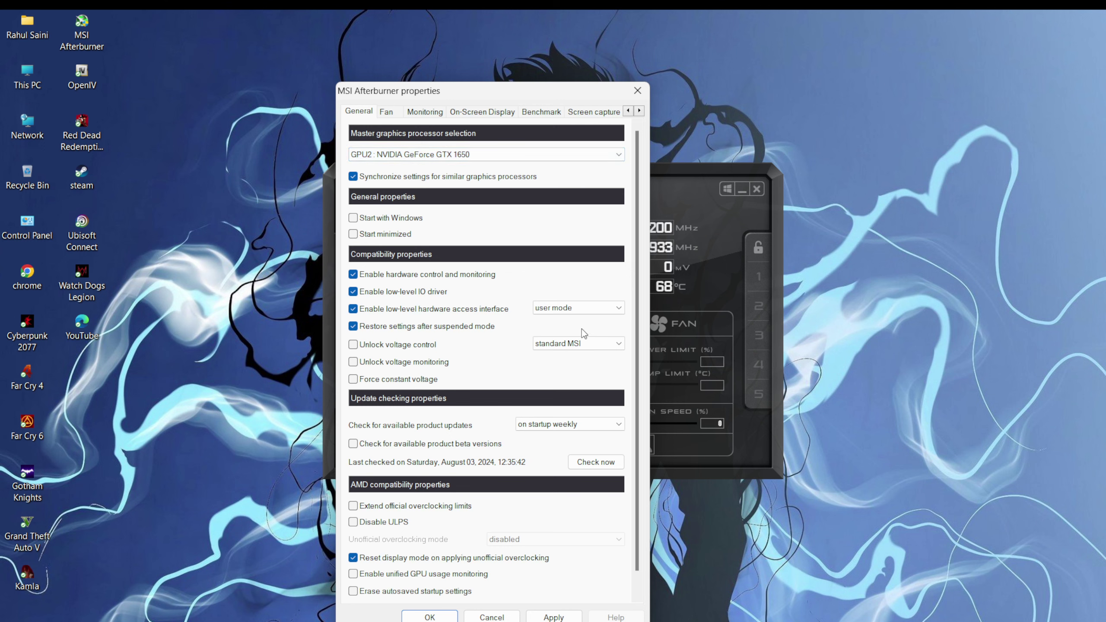
{"action": "left_click", "coordinate": [564, 615]}
Open the hardware monitoring properties of MSI Afterburner
{"action": "left_click", "coordinate": [431, 114]}
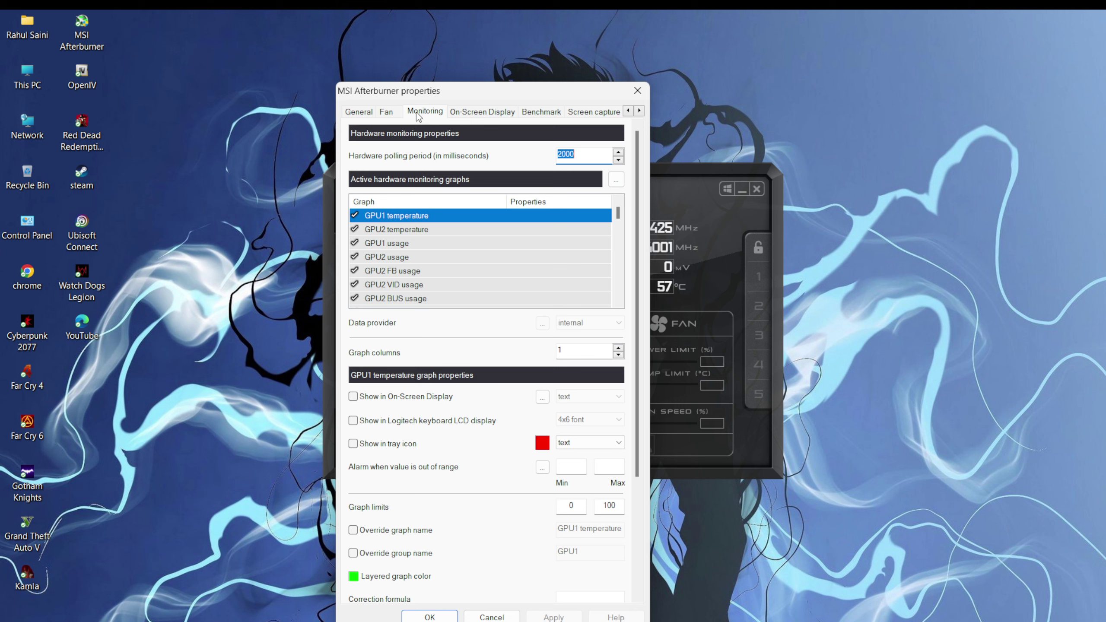